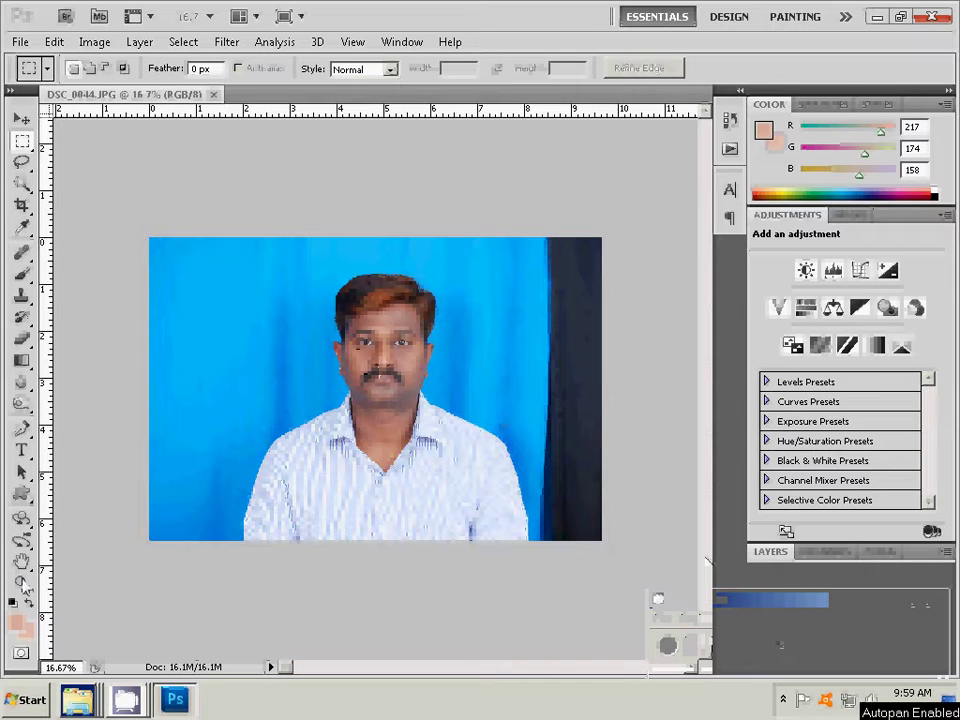
Zoom in on the portrait's neck and shirt collar to 100% with the Zoom tool.
key(z)
click(361, 414)
click(416, 332)
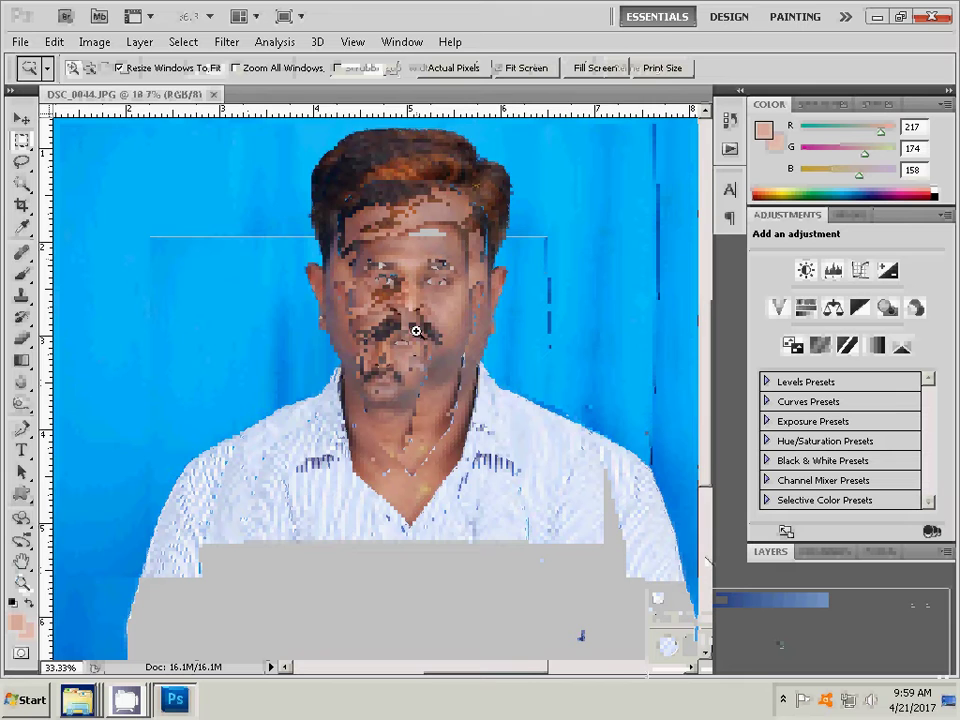
click(429, 339)
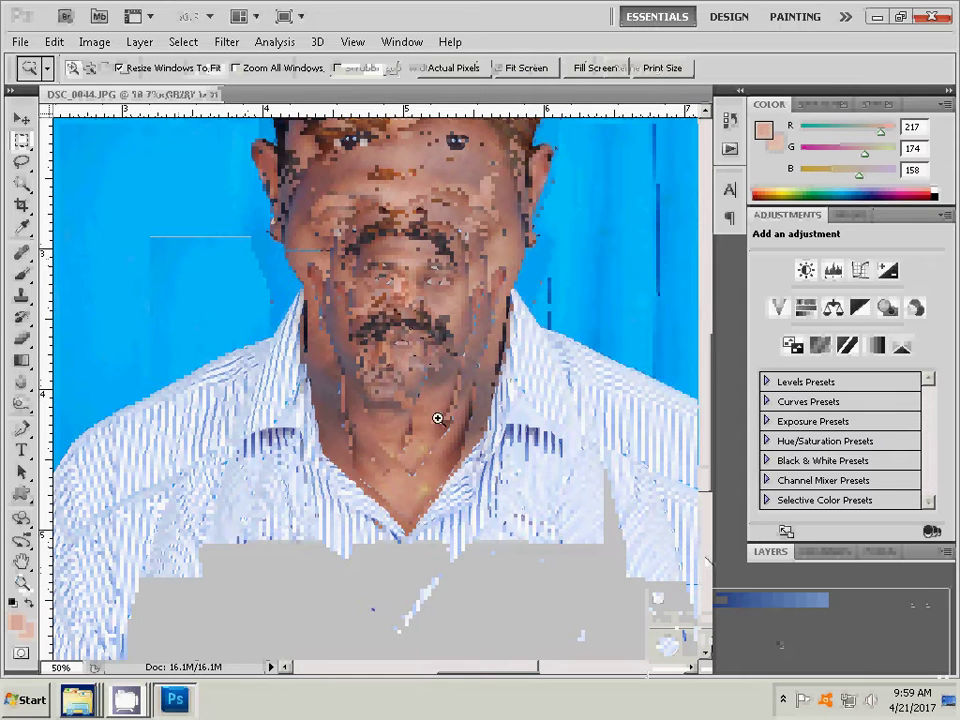
click(440, 420)
click(449, 472)
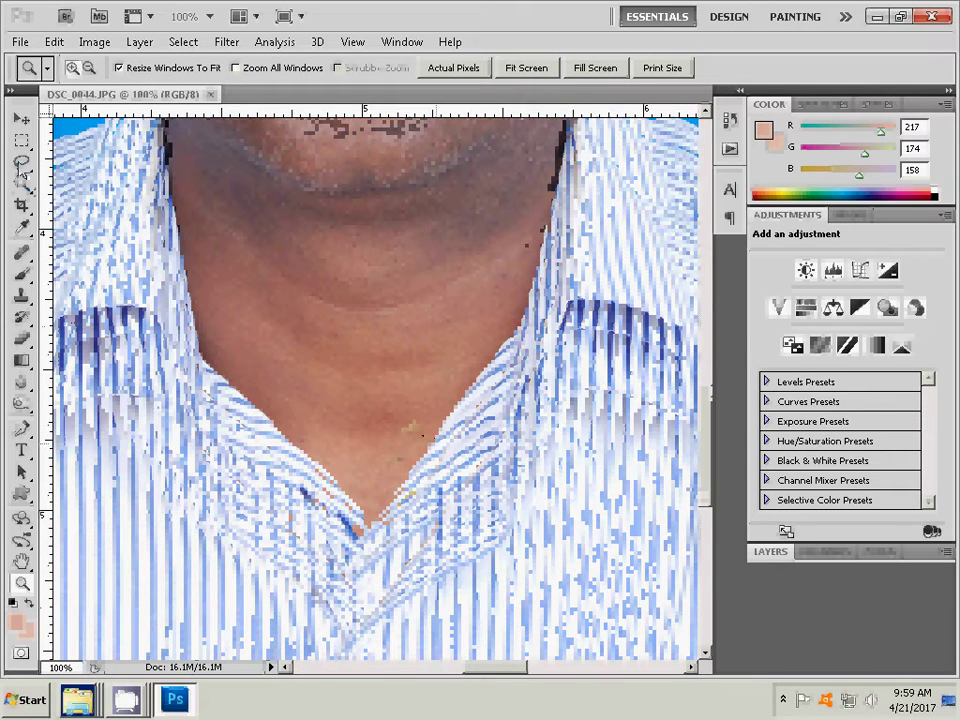
Set up the Healing Brush at 36 px, dismissing the missing-source warning.
click(23, 255)
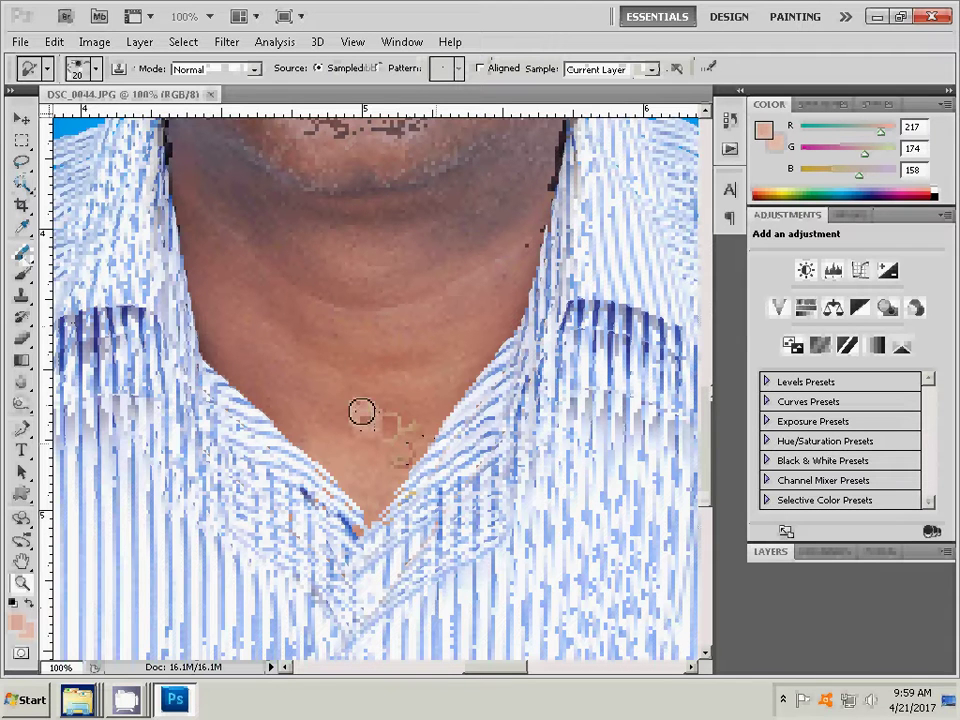
right_click(361, 411)
drag(404, 440, 410, 440)
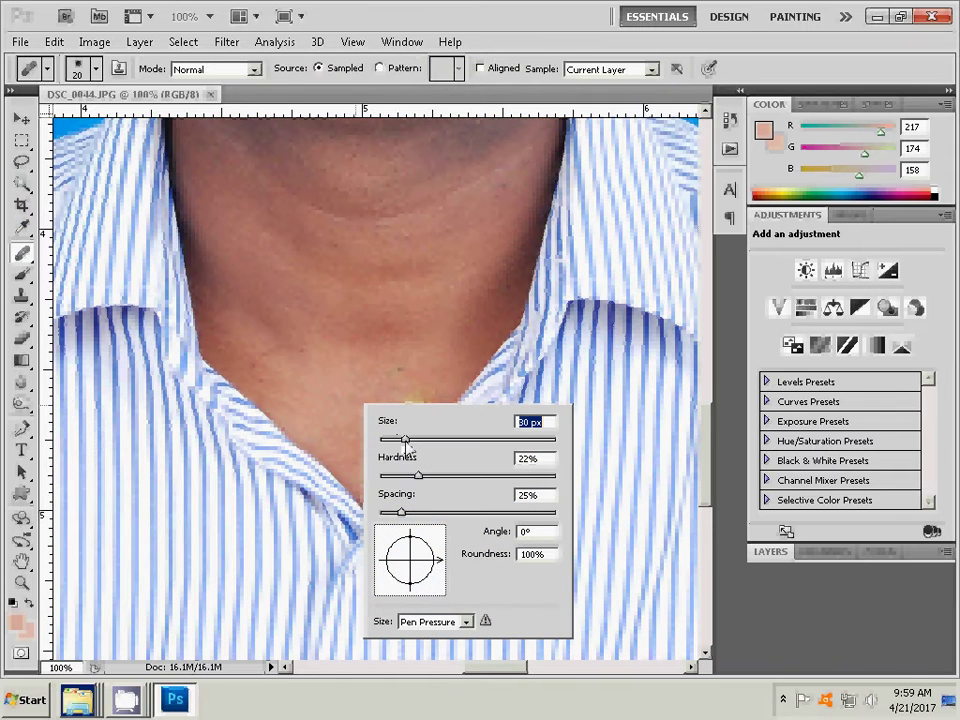
click(299, 322)
click(453, 282)
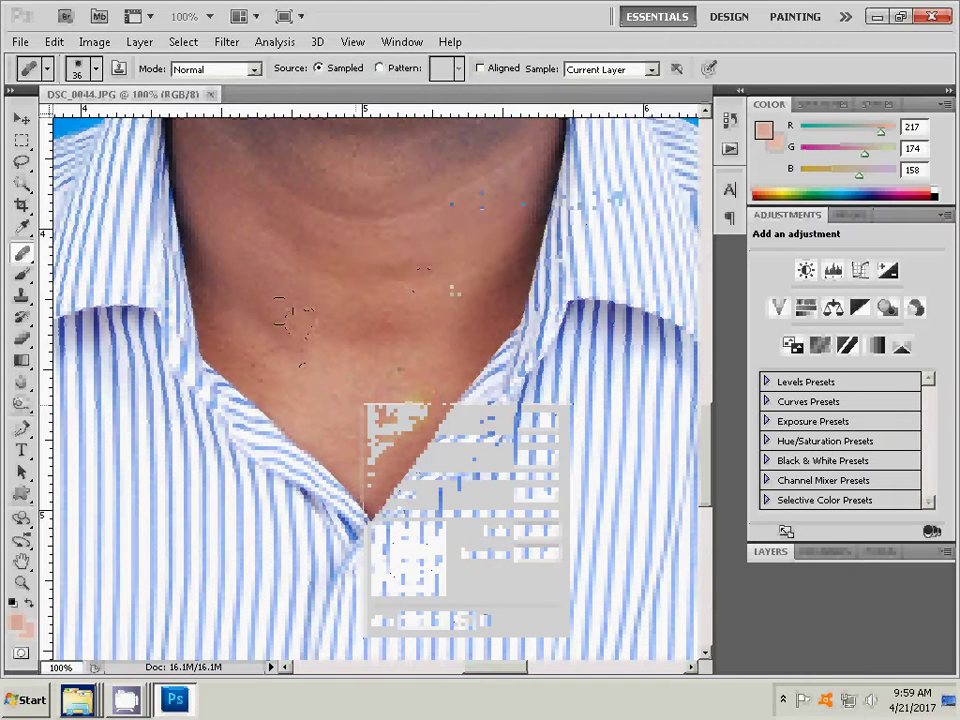
Sample clean neck skin, heal the spot above the collar, then pan up to the face.
alt+click(293, 333)
alt+click(369, 379)
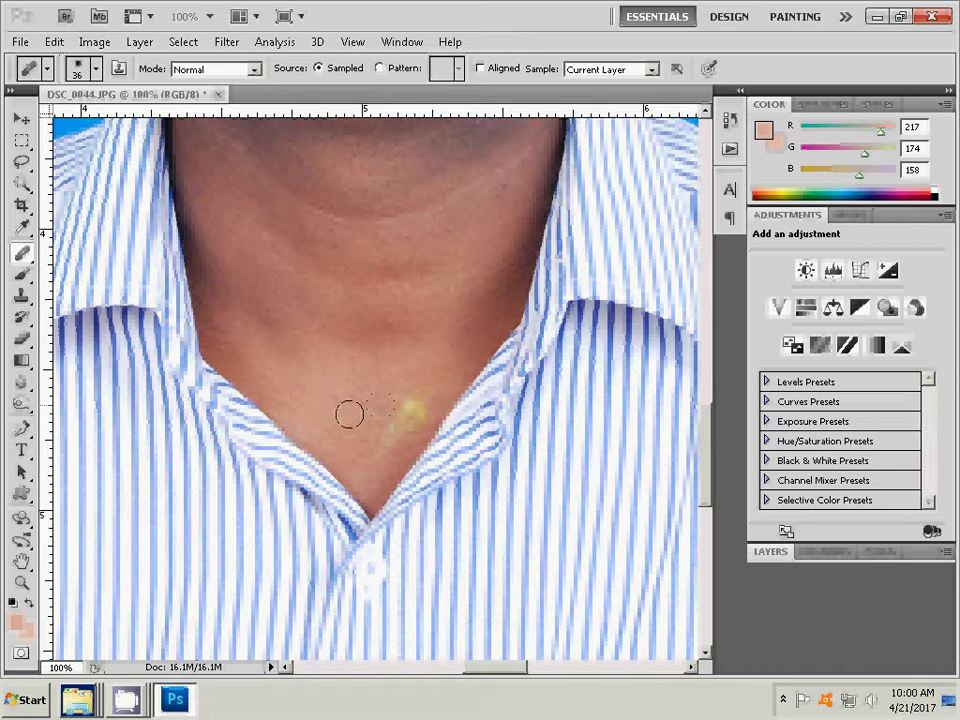
click(398, 428)
mouse_move(371, 285)
mouse_down()
mouse_move(354, 313)
mouse_move(367, 443)
mouse_move(279, 450)
mouse_move(300, 461)
mouse_move(364, 381)
mouse_up()
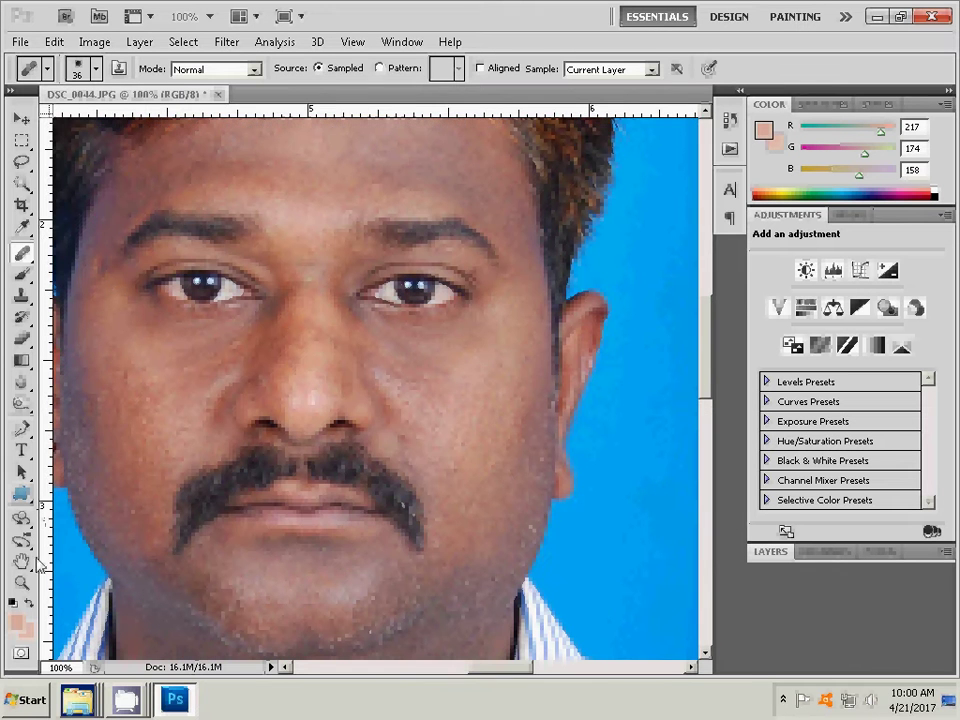
Zoom out to 66.67%, duplicate Background as 'Background copy', and reselect the Background layer.
key(z)
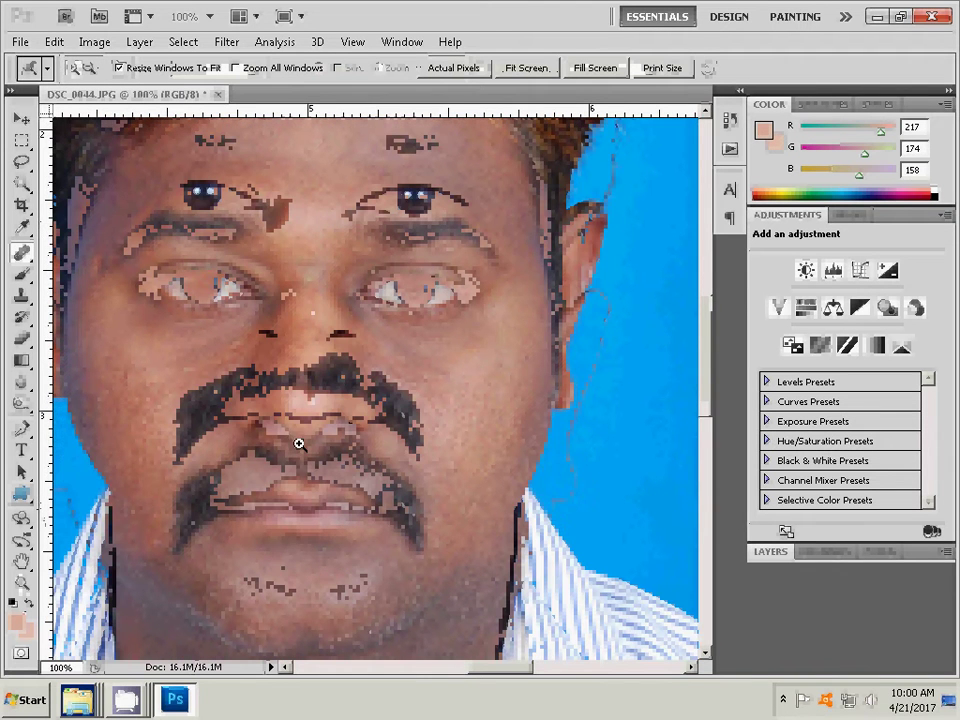
alt+click(292, 431)
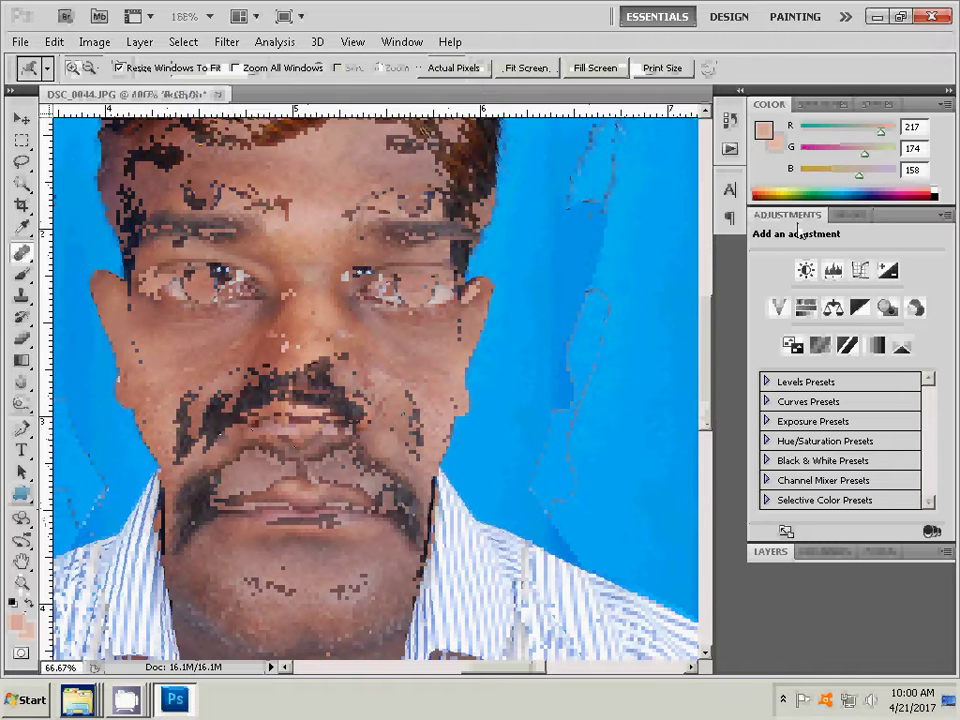
click(771, 552)
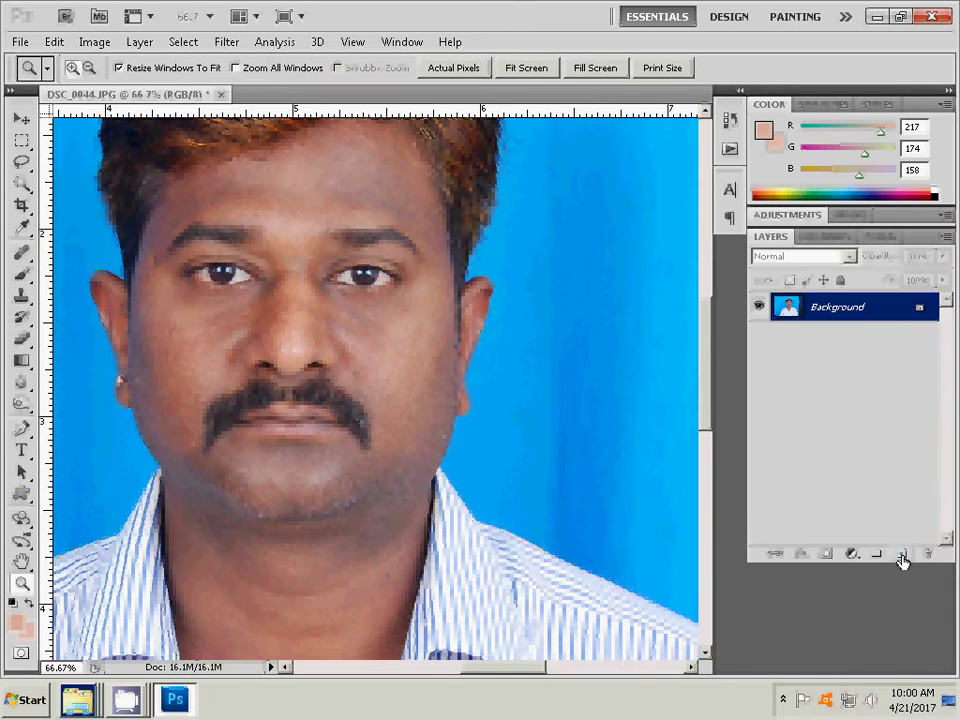
right_click(833, 316)
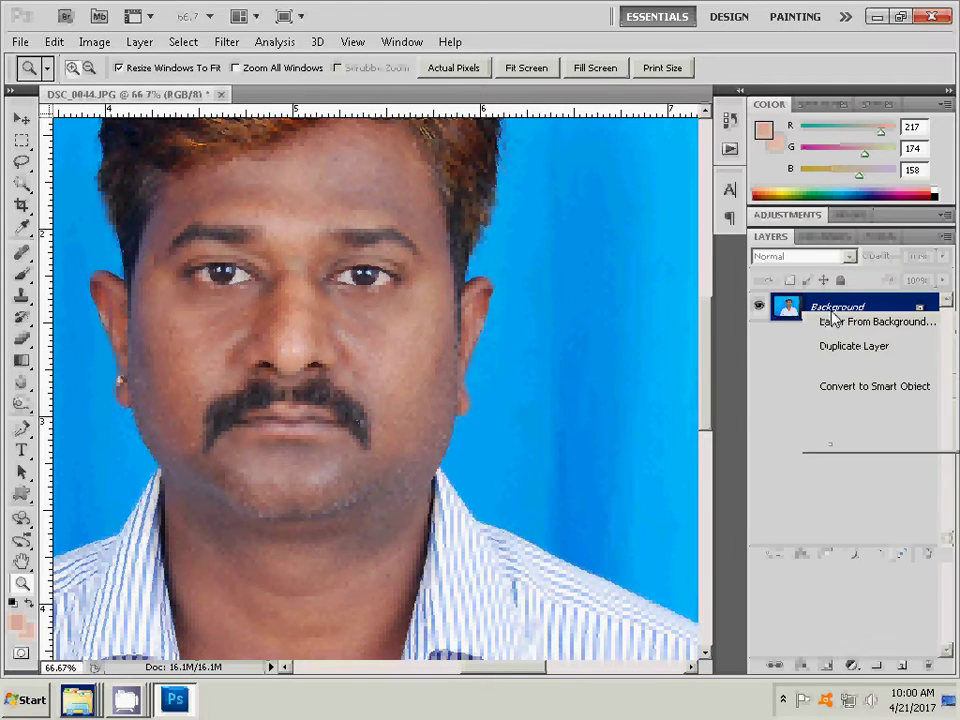
click(860, 345)
click(760, 289)
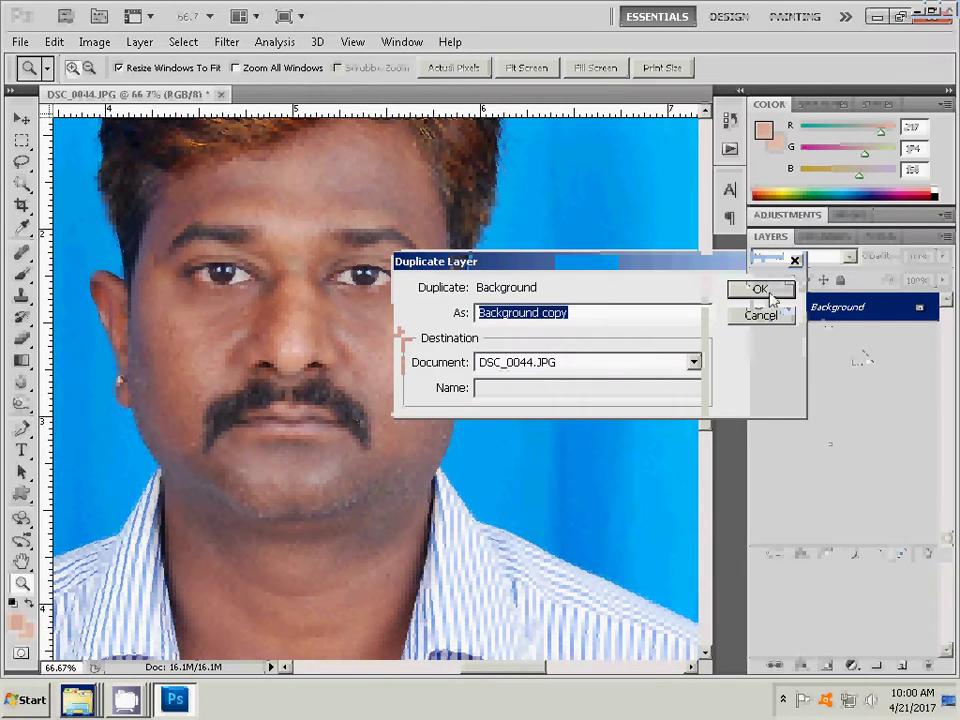
click(840, 338)
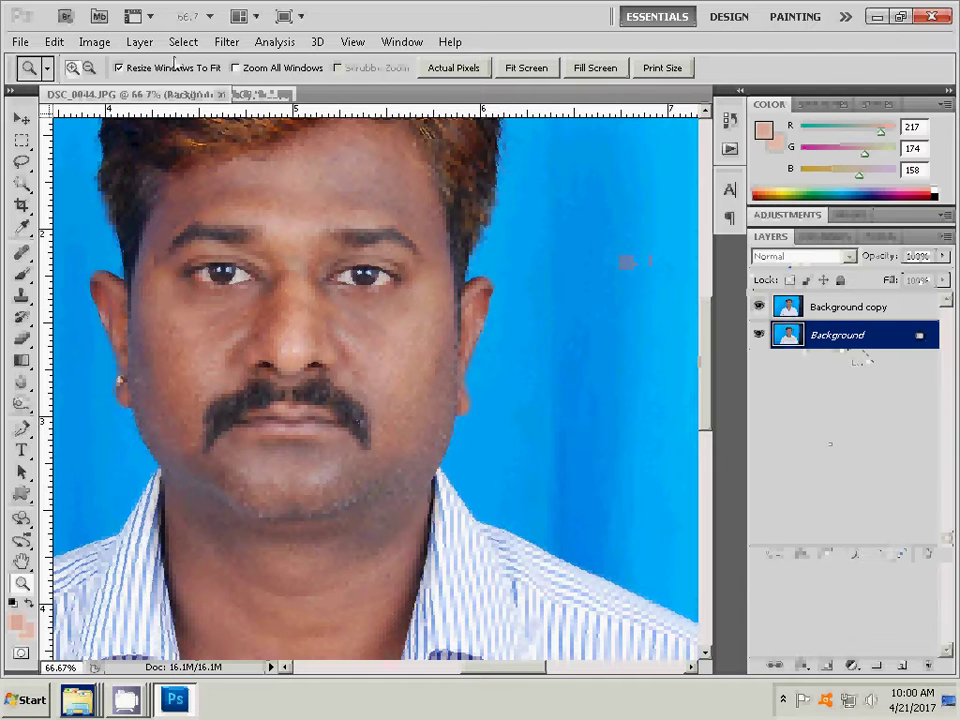
click(226, 42)
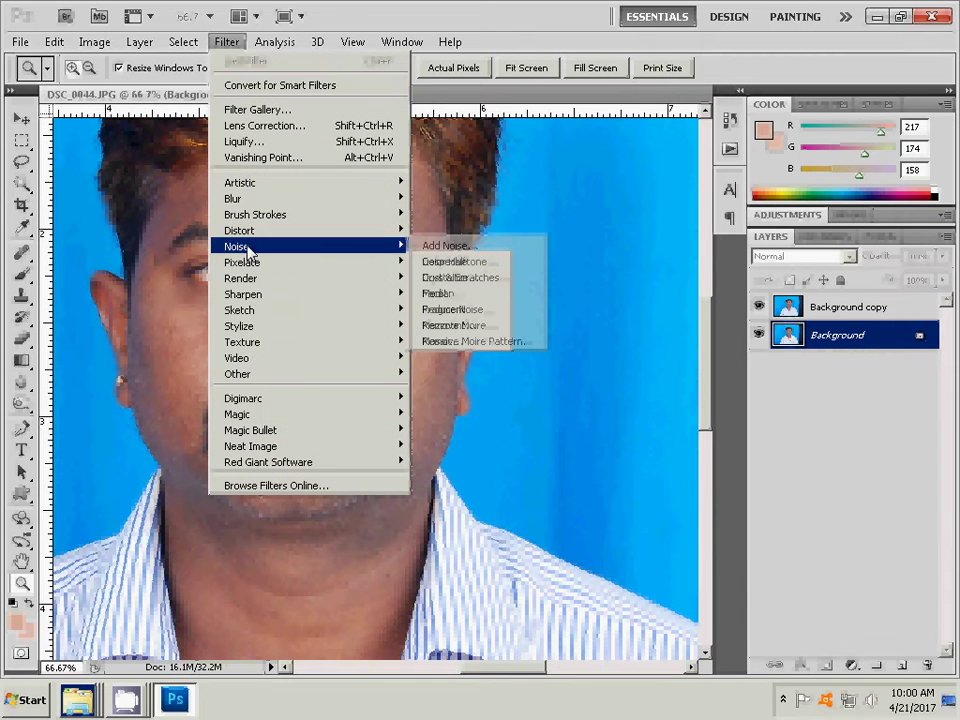
mouse_move(306, 198)
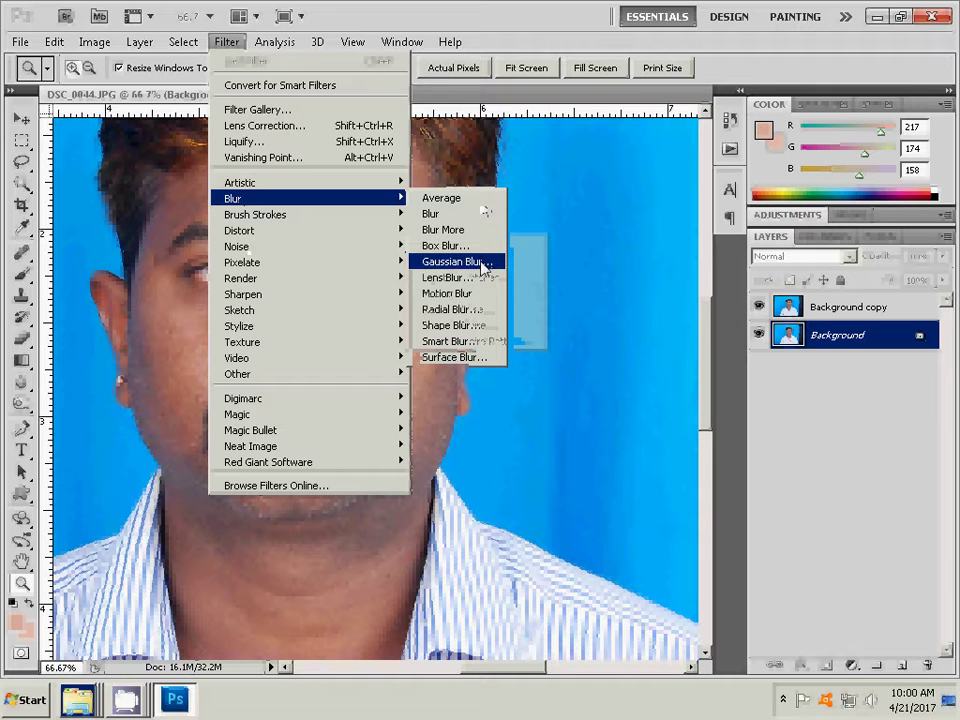
Open Smart Blur and set radius 4.0 with High quality.
click(463, 344)
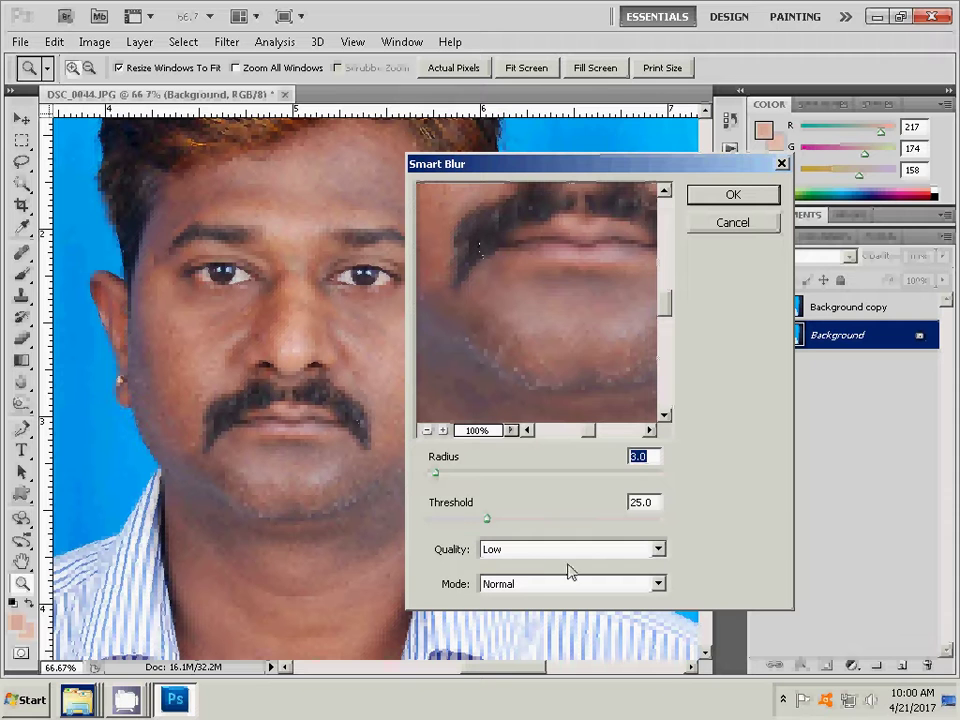
click(634, 456)
text(4)
click(540, 553)
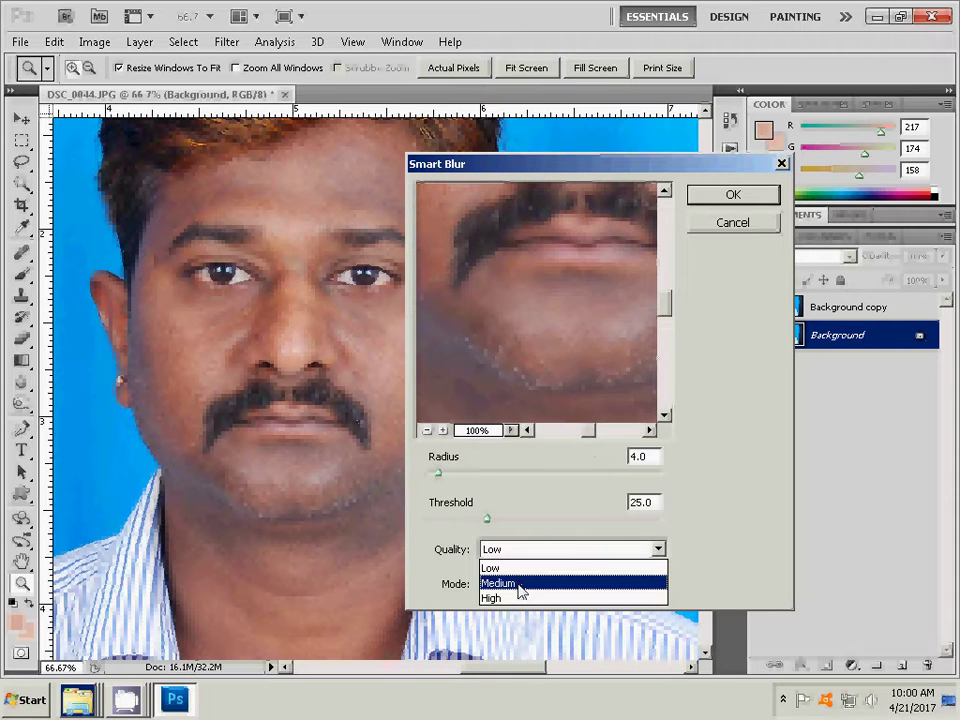
click(500, 583)
click(514, 552)
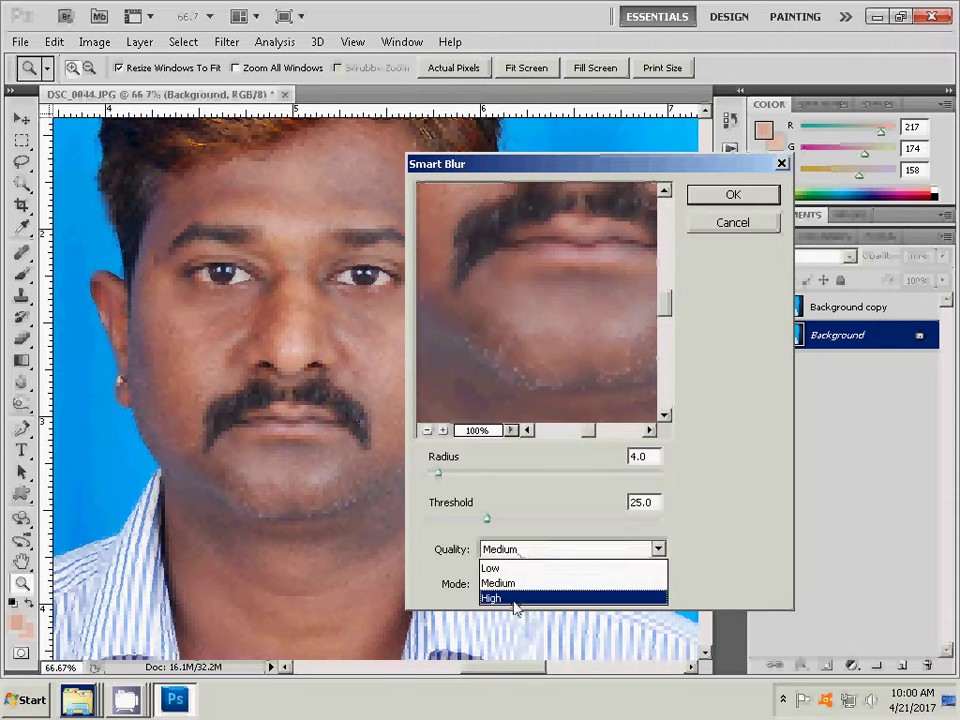
click(512, 598)
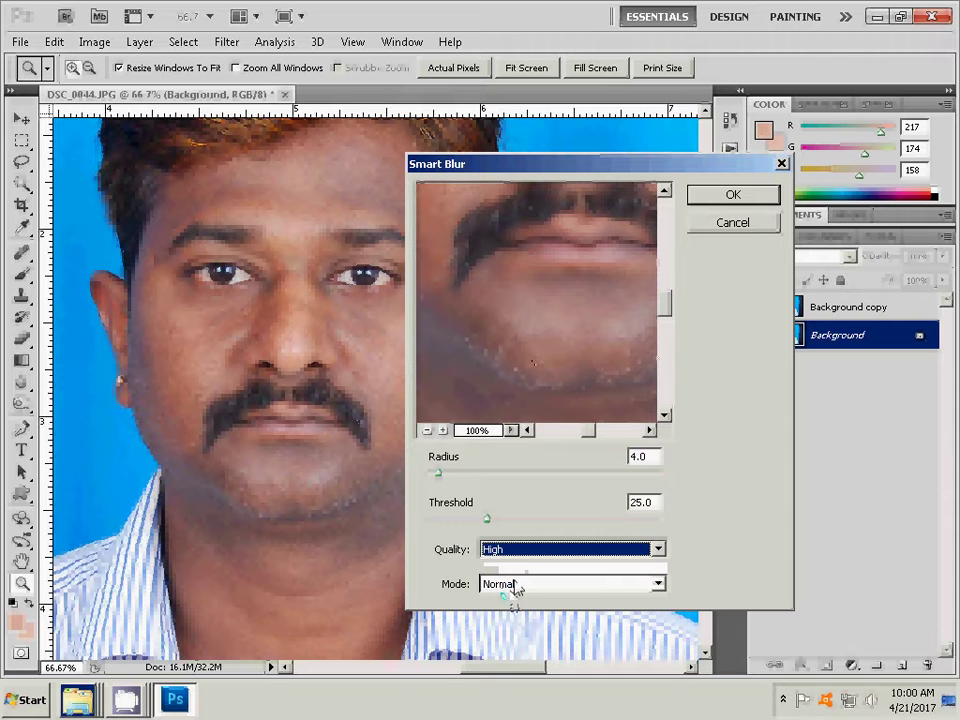
Preview Edge Only and Overlay Edge modes, settle on Normal, and apply the blur.
click(514, 585)
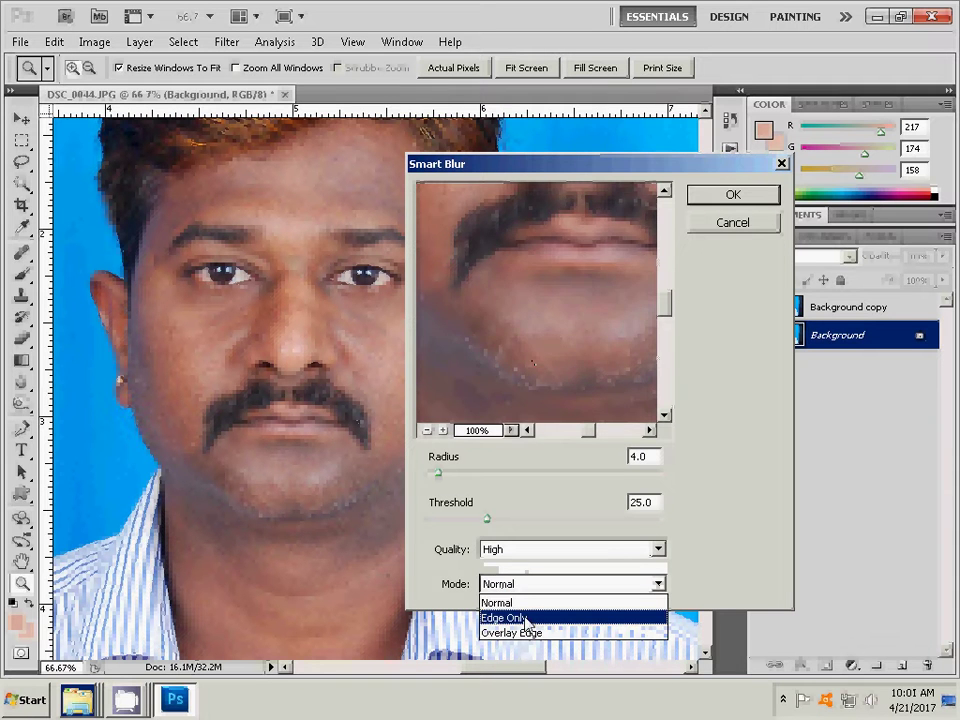
click(520, 617)
click(519, 586)
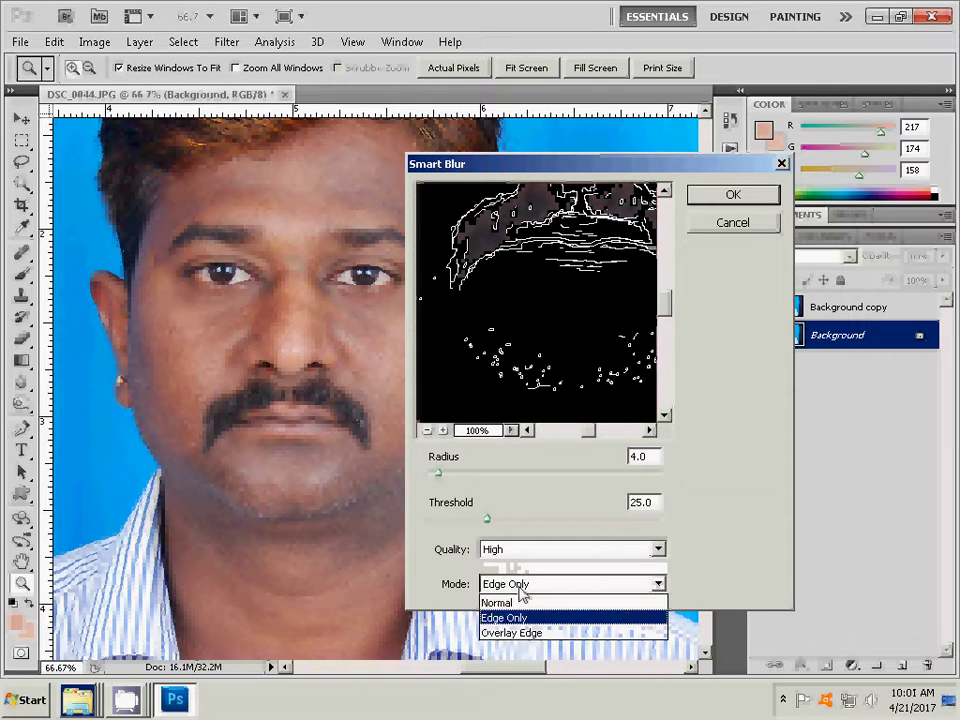
click(520, 633)
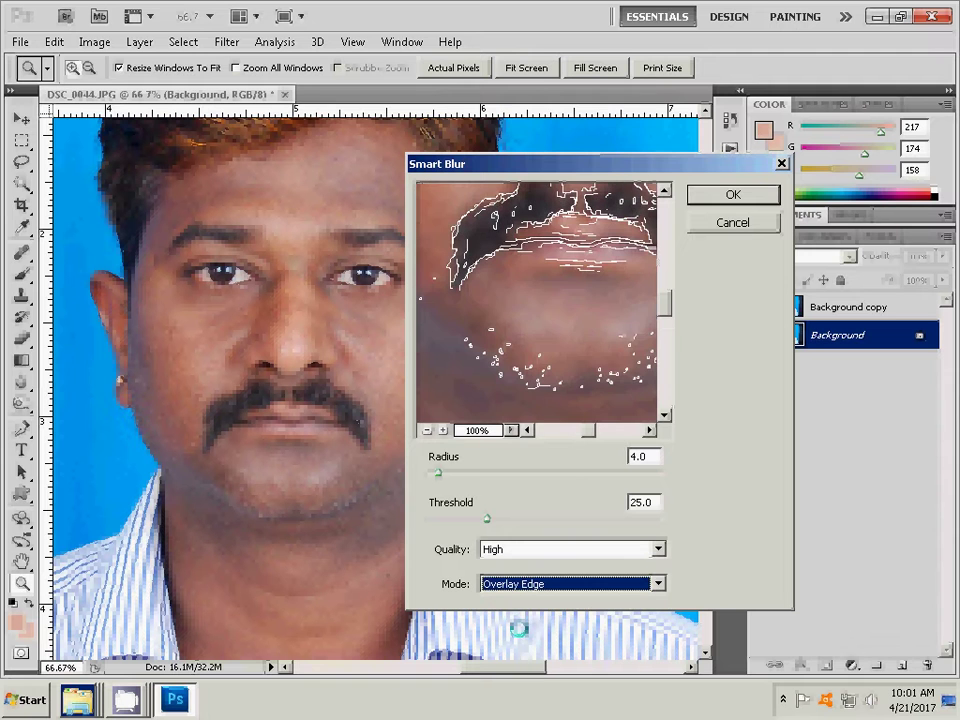
click(508, 584)
click(505, 601)
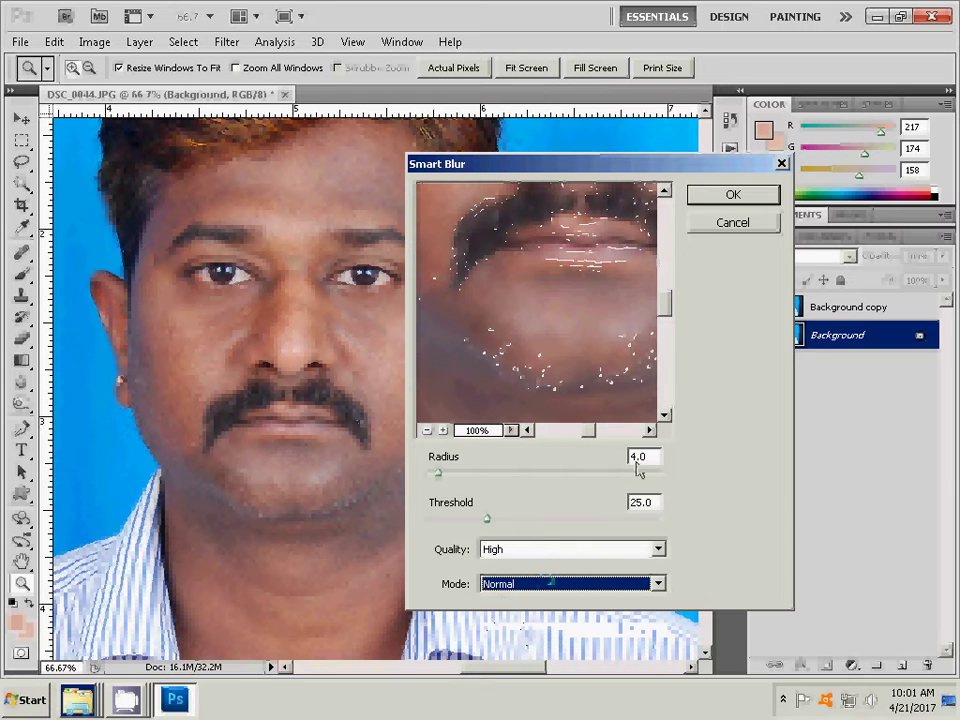
click(714, 194)
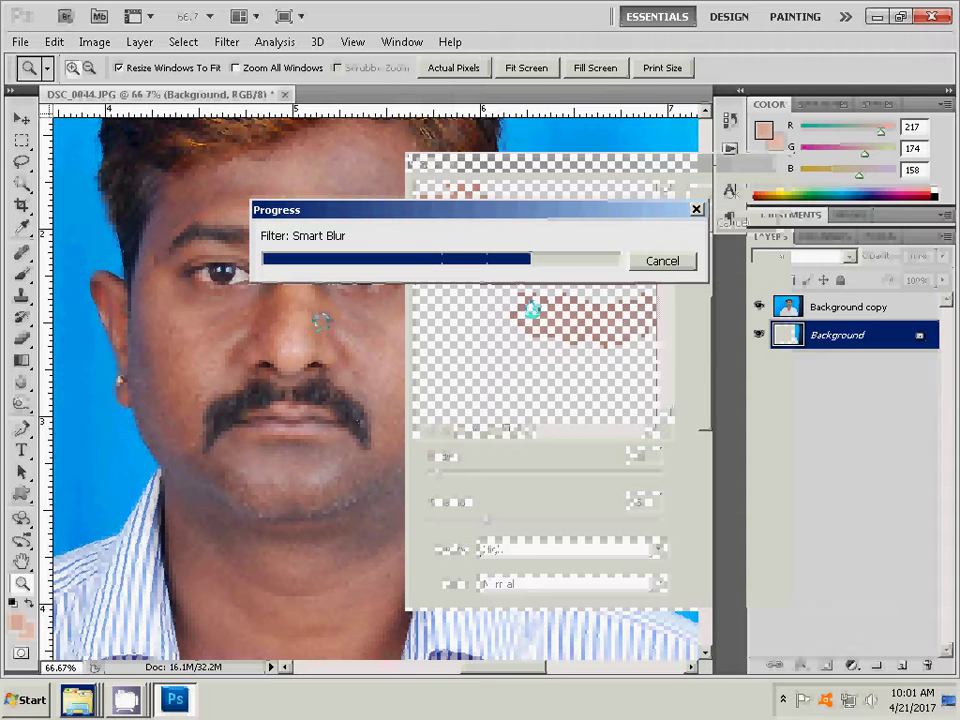
Select Background copy and set the Eraser to 66% opacity and flow with a 57 px brush.
click(840, 310)
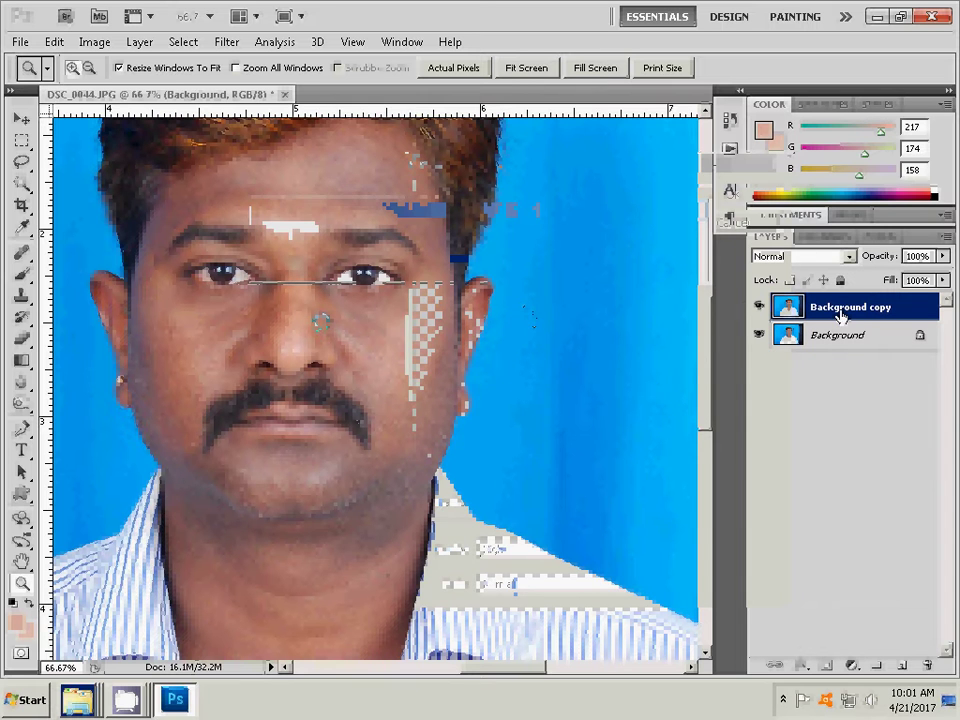
click(22, 341)
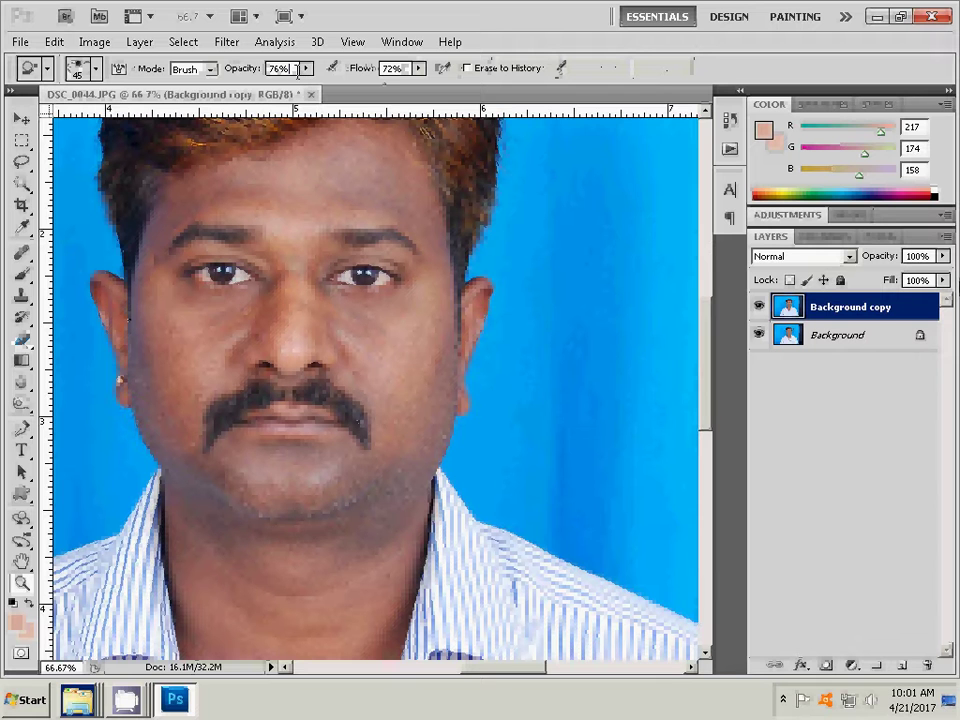
drag(297, 69, 240, 73)
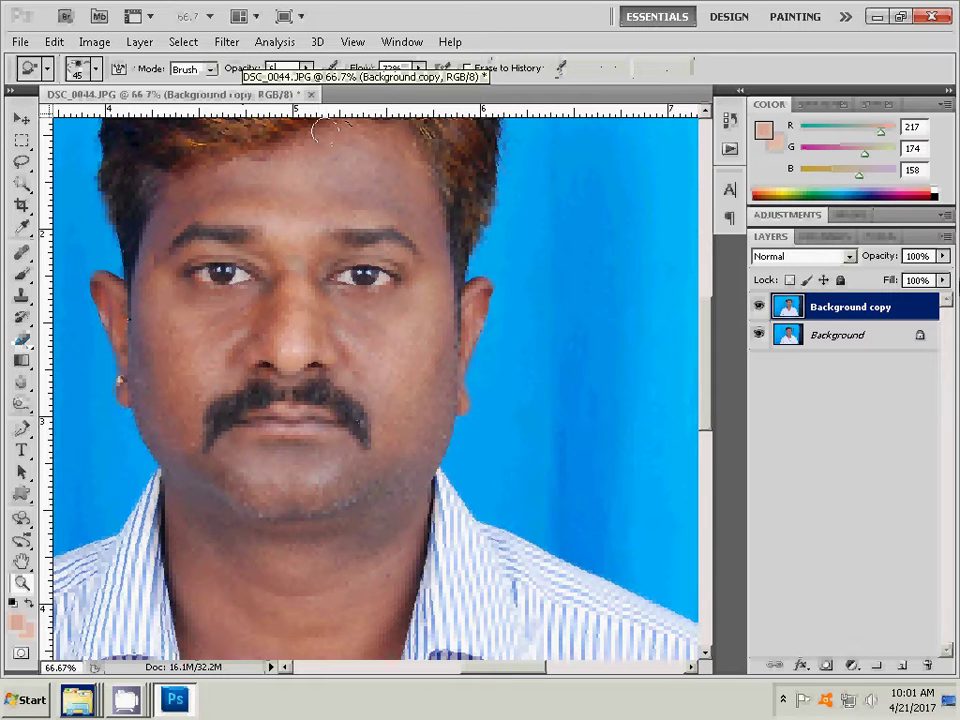
text(66)
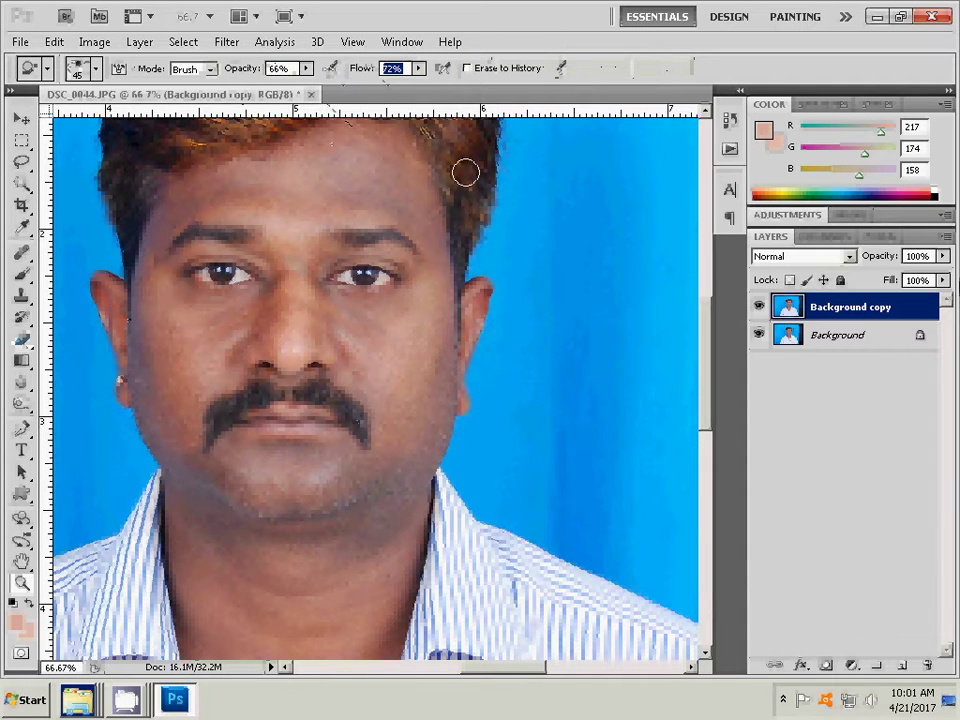
text(66)
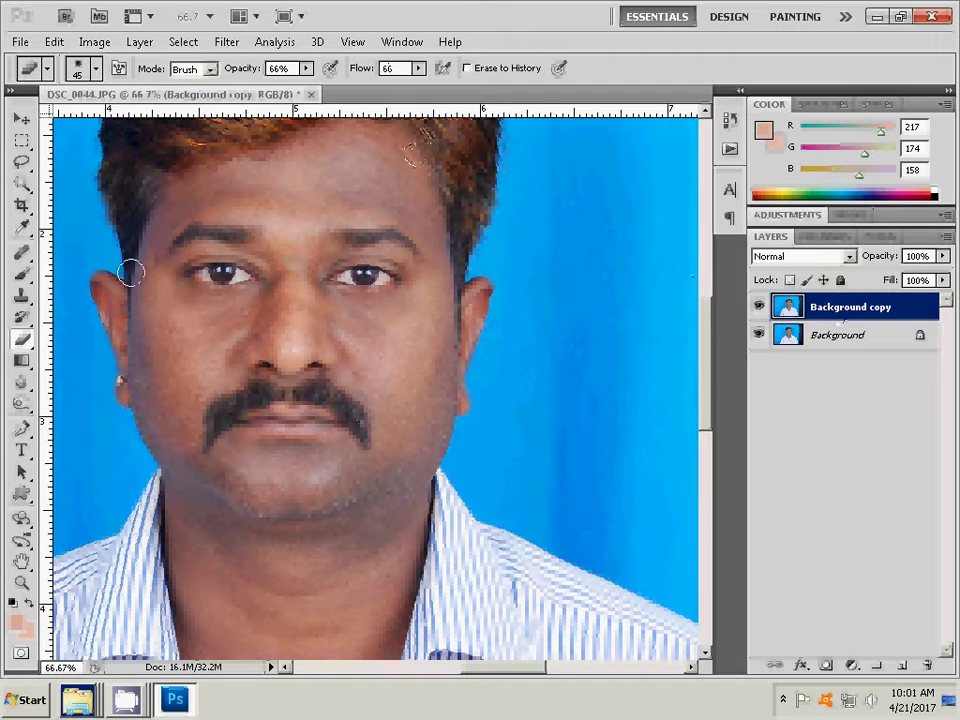
right_click(168, 326)
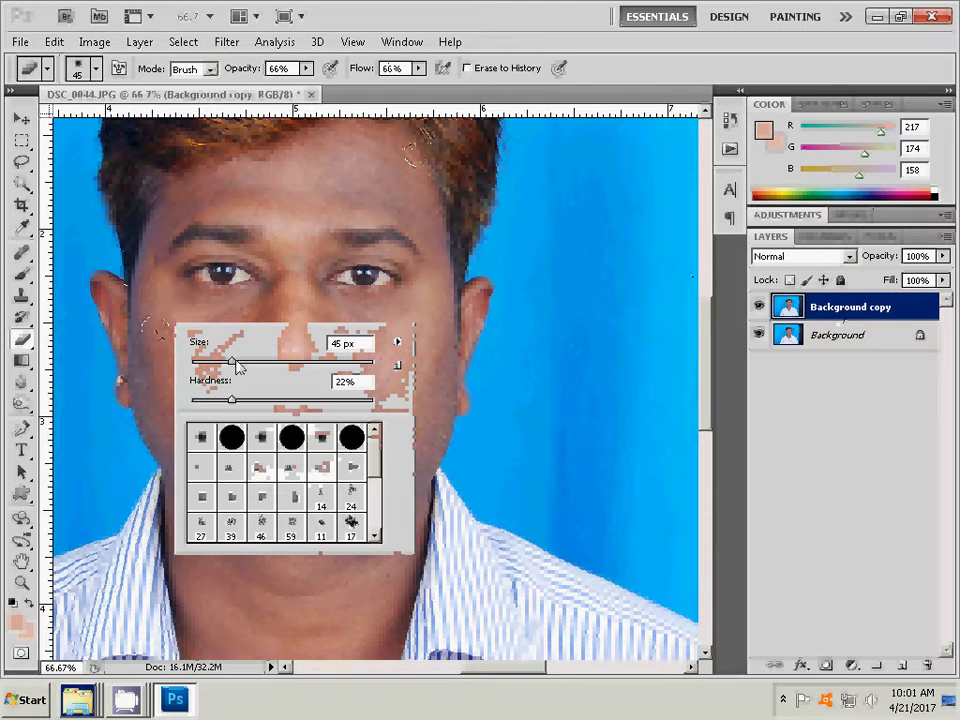
drag(233, 361, 243, 361)
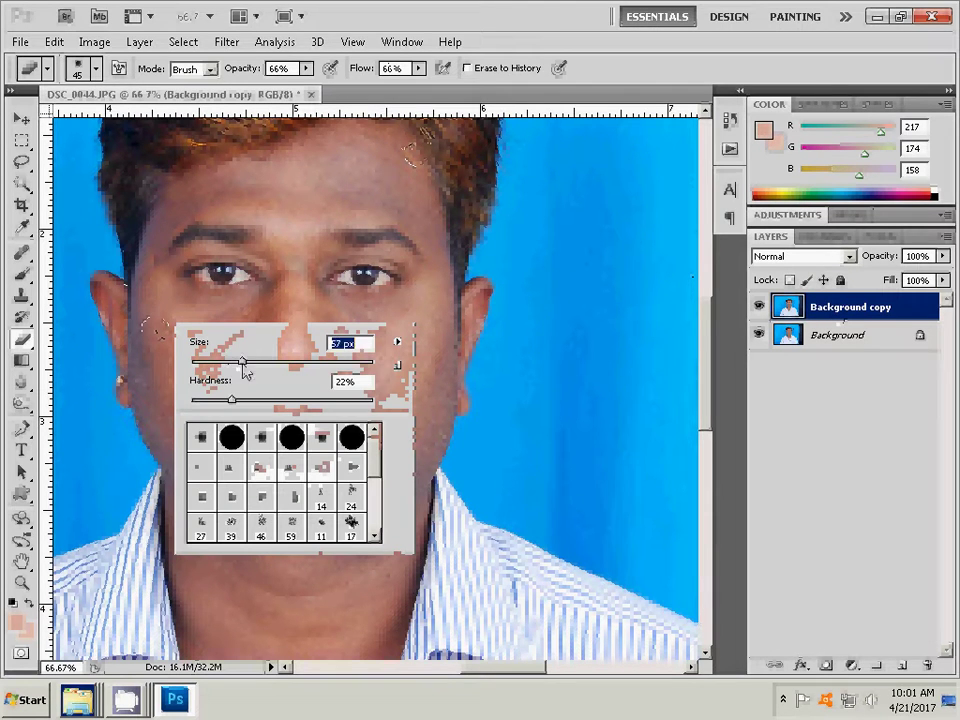
click(148, 285)
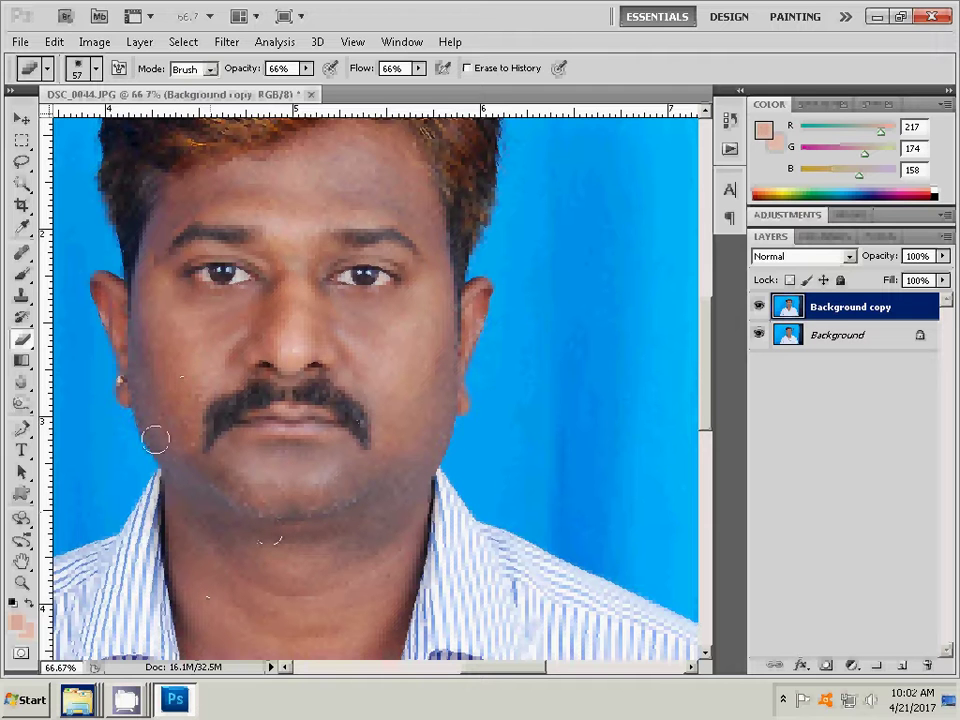
Erase the copy layer along the left cheek and temple, keeping Brush mode.
drag(154, 437, 157, 234)
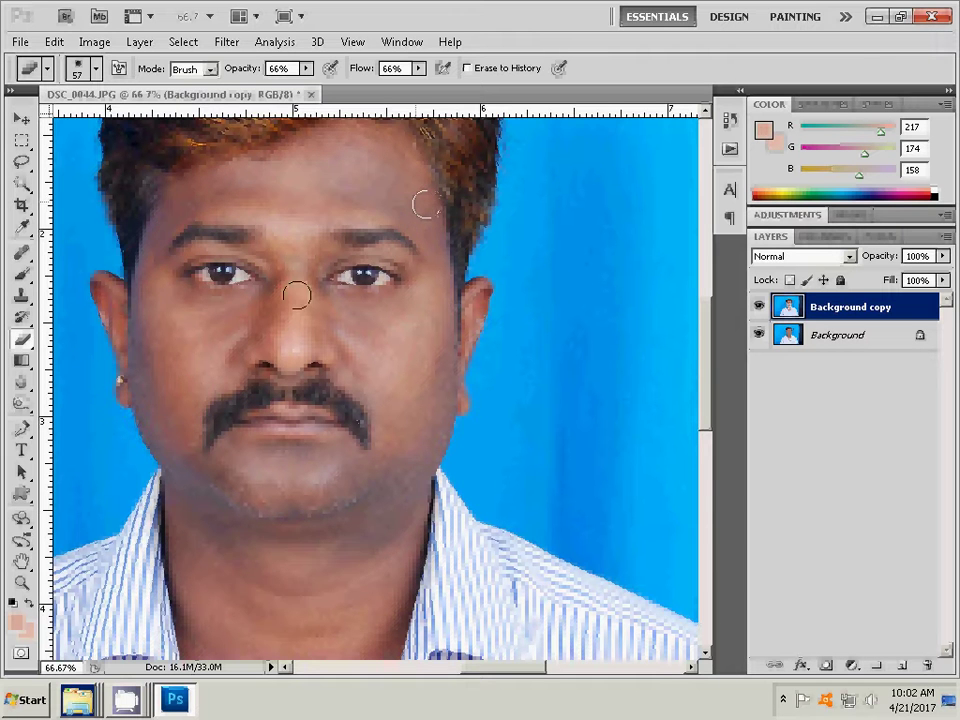
click(211, 70)
click(185, 86)
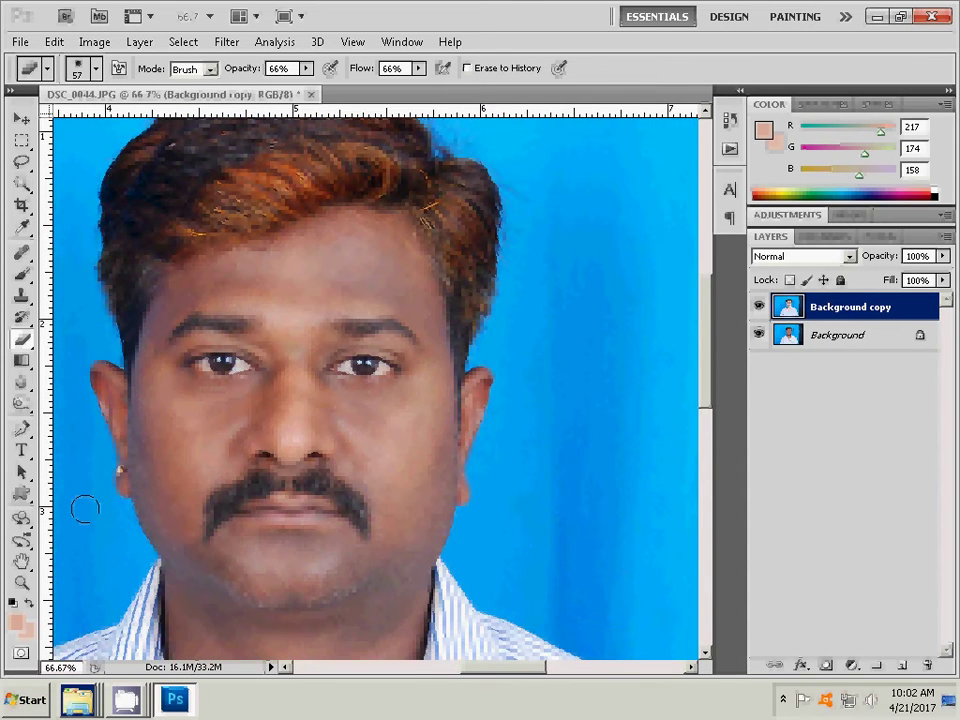
Fit the image on screen and merge Background copy down into the Background layer.
click(21, 582)
right_click(383, 443)
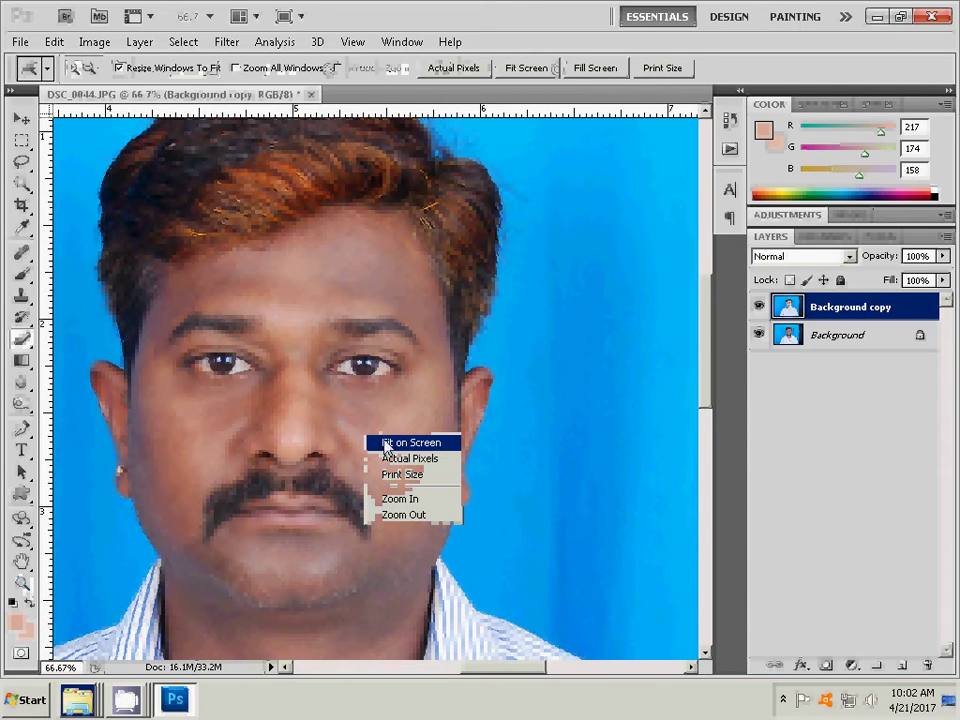
click(384, 443)
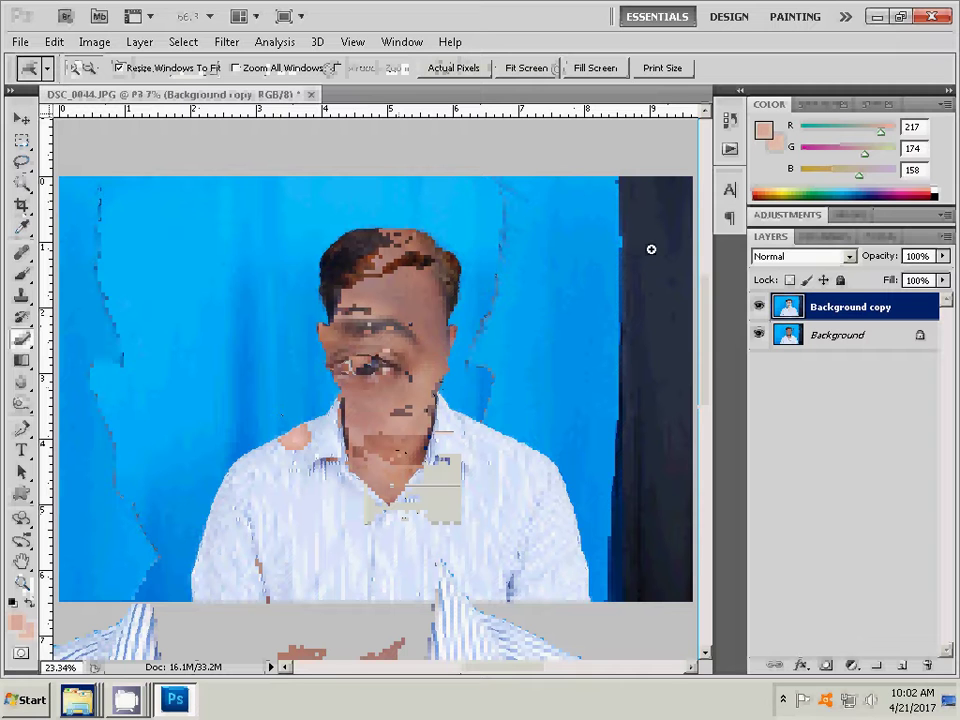
click(139, 42)
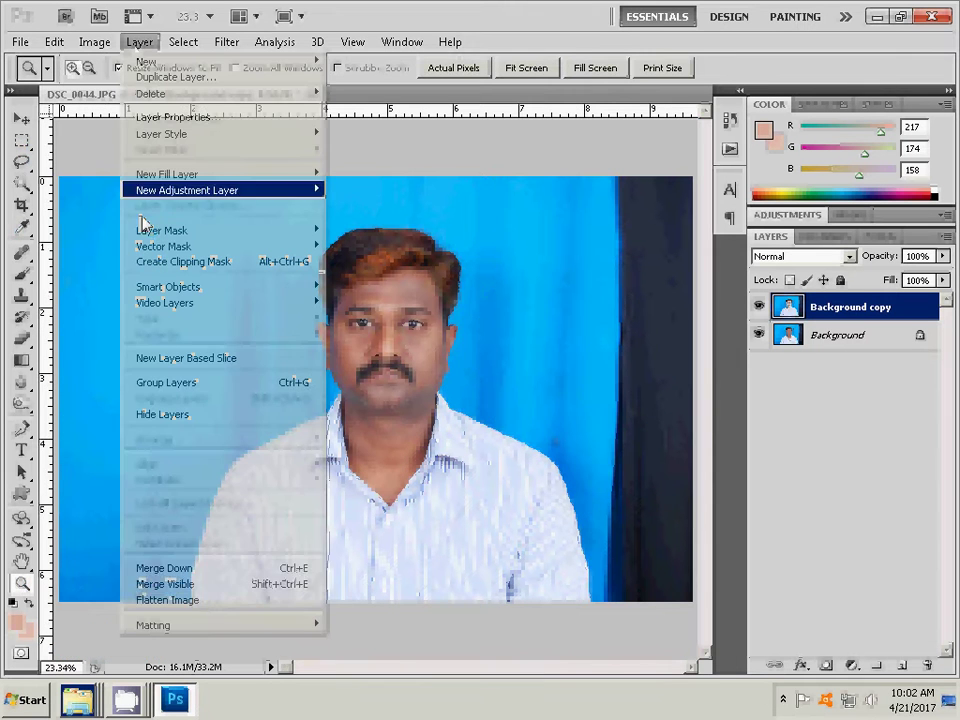
click(186, 570)
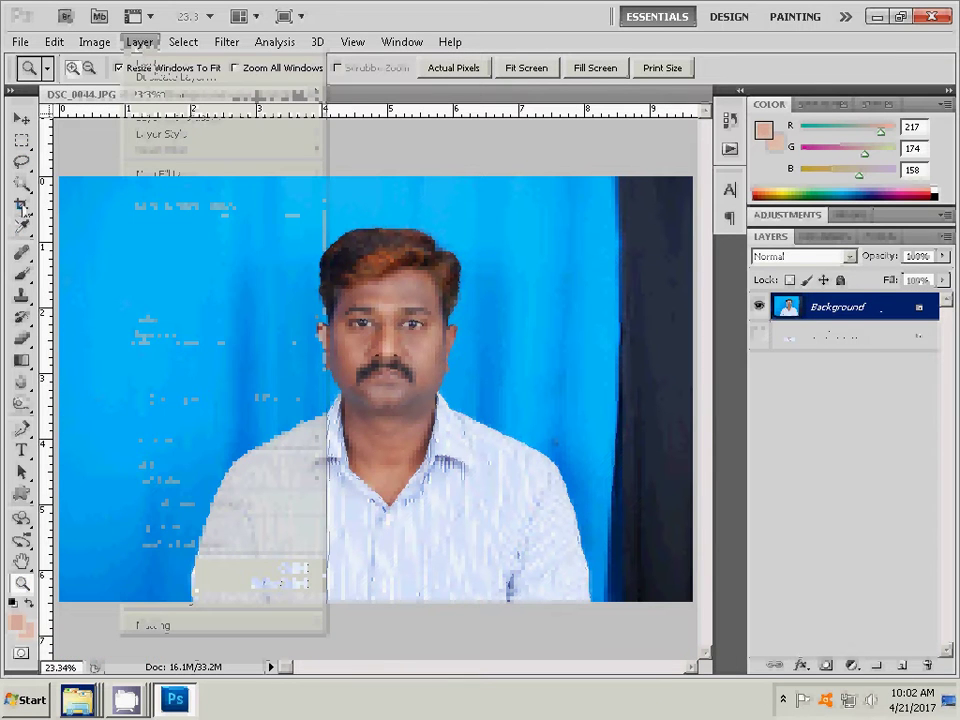
Crop the head and shoulders to 3.4 × 4.4 cm at 300 px/inch and fit it on screen.
key(c)
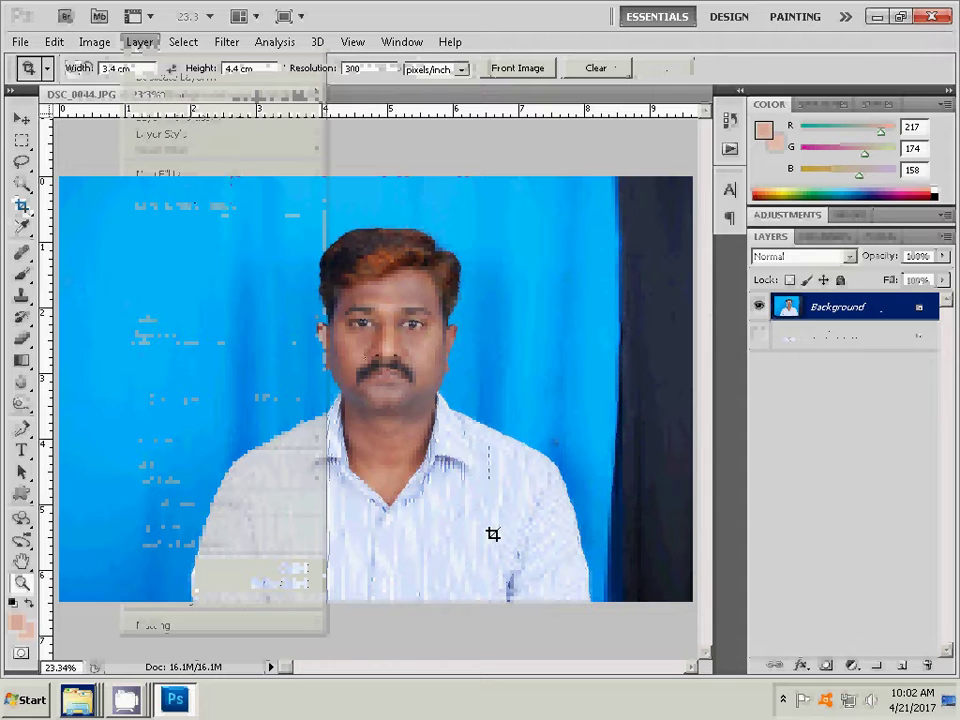
drag(238, 178, 541, 577)
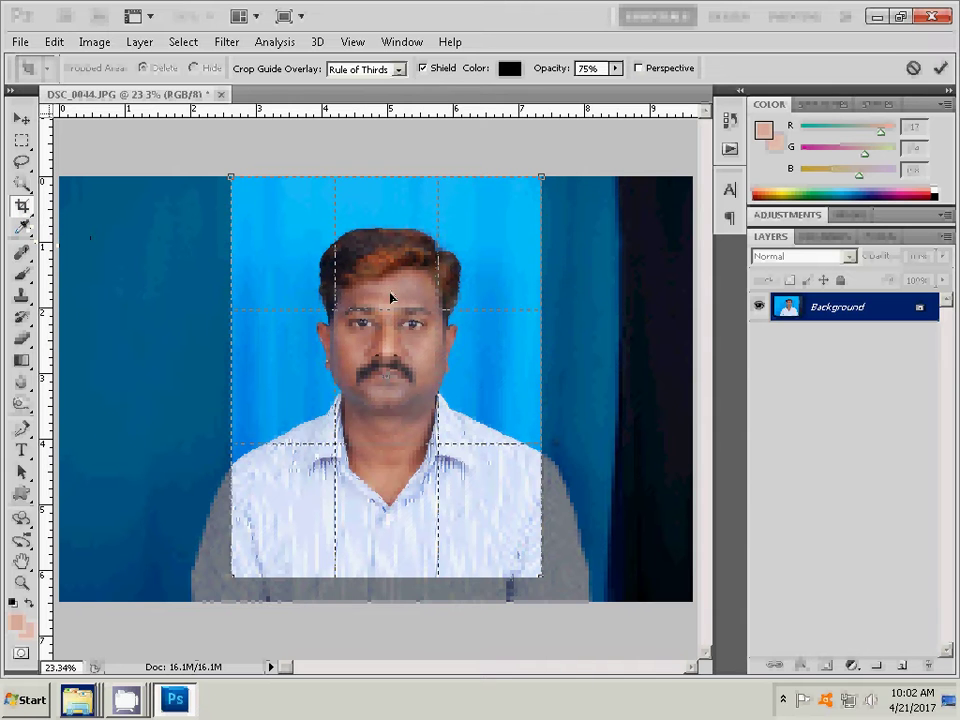
key(Down)
key(Down)
key(Down)
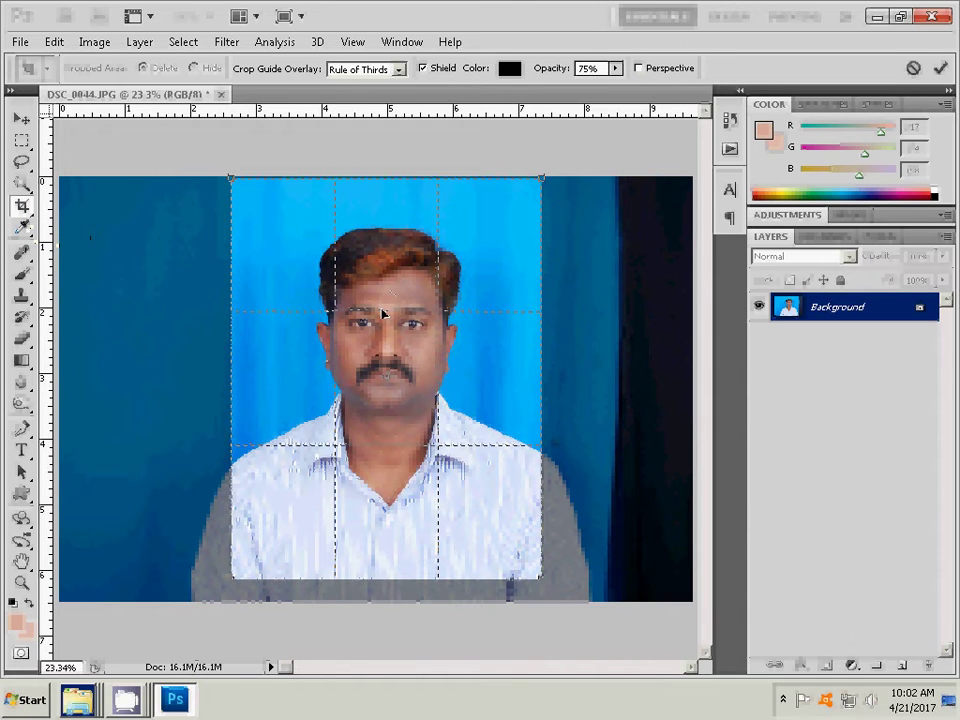
key(Down)
key(Down)
key(Down)
key(Down)
key(Down)
key(Down)
key(Down)
key(Down)
key(Down)
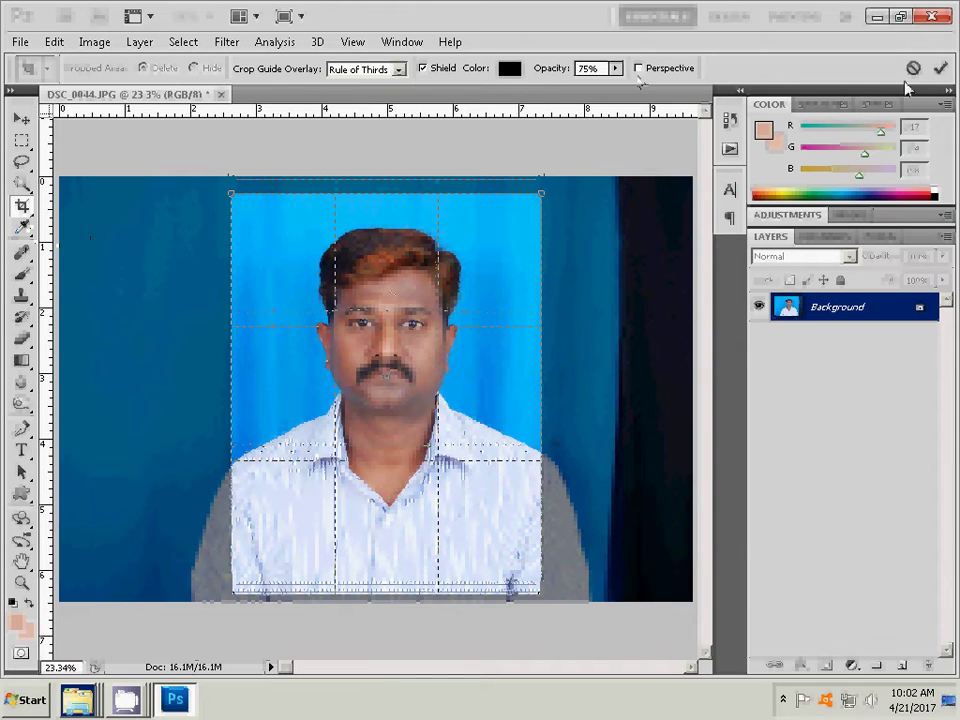
key(Return)
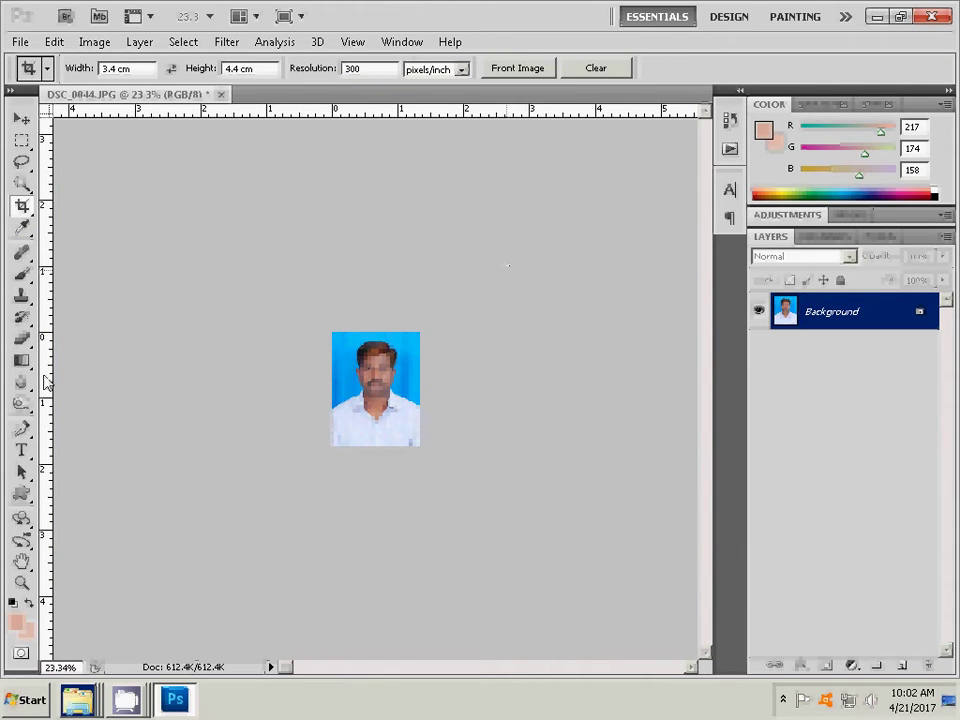
key(z)
right_click(368, 379)
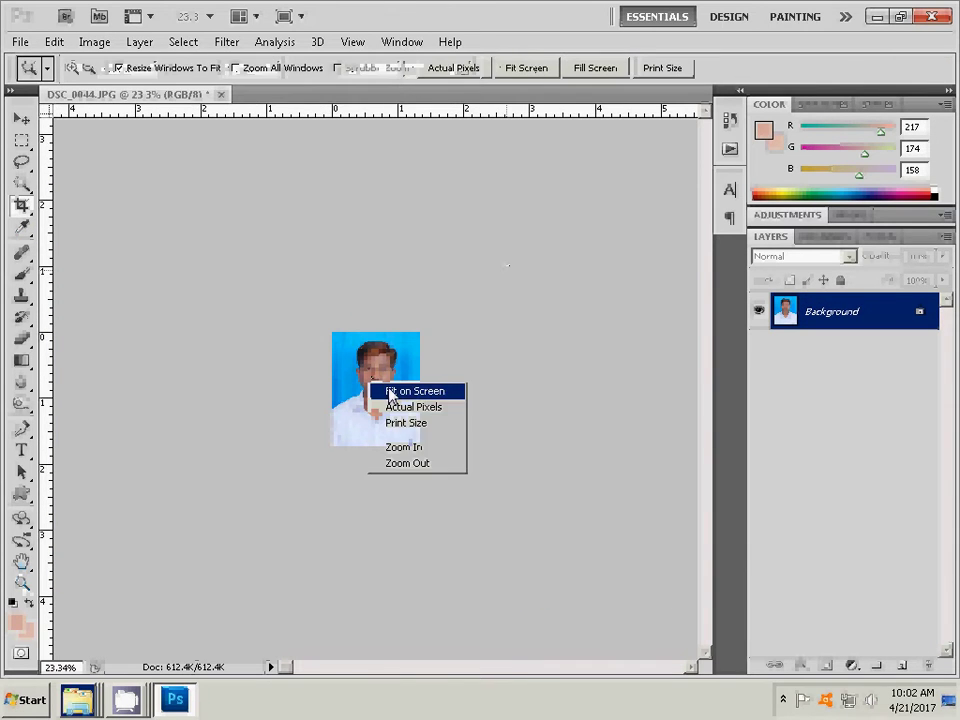
click(395, 390)
Zoom the face to 400%, pan to the mouth and chin, and shrink the Blur brush.
click(392, 377)
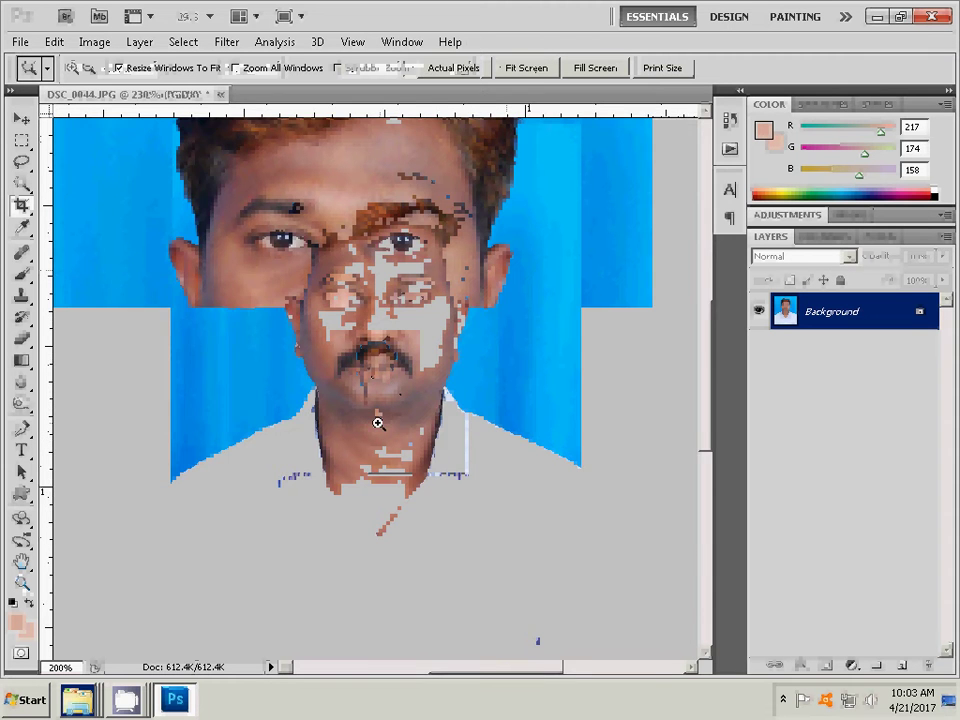
click(377, 422)
click(299, 452)
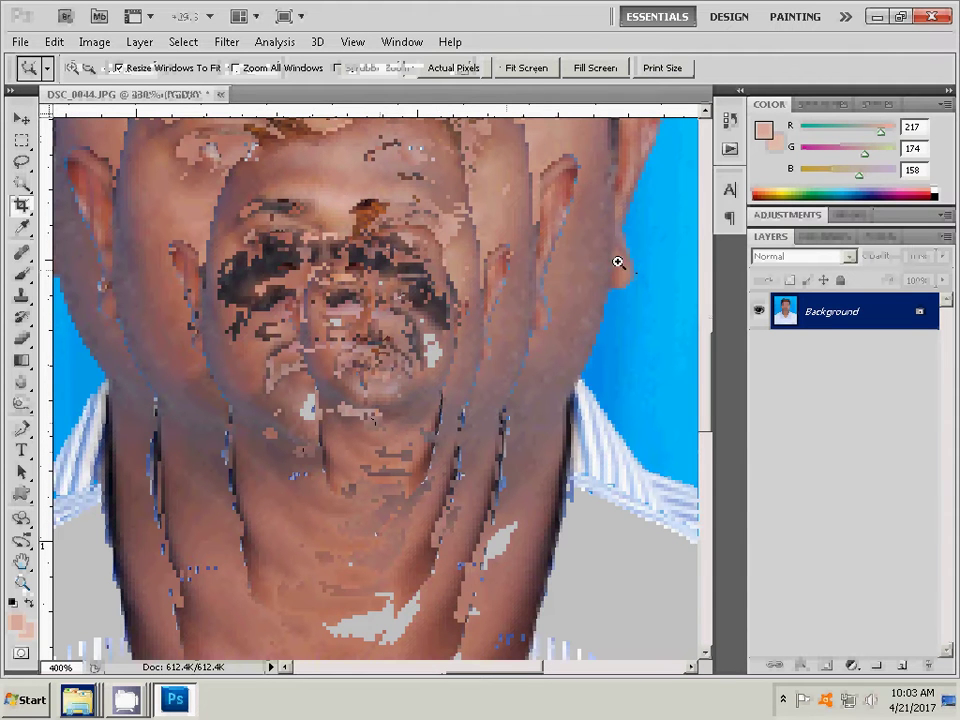
click(22, 382)
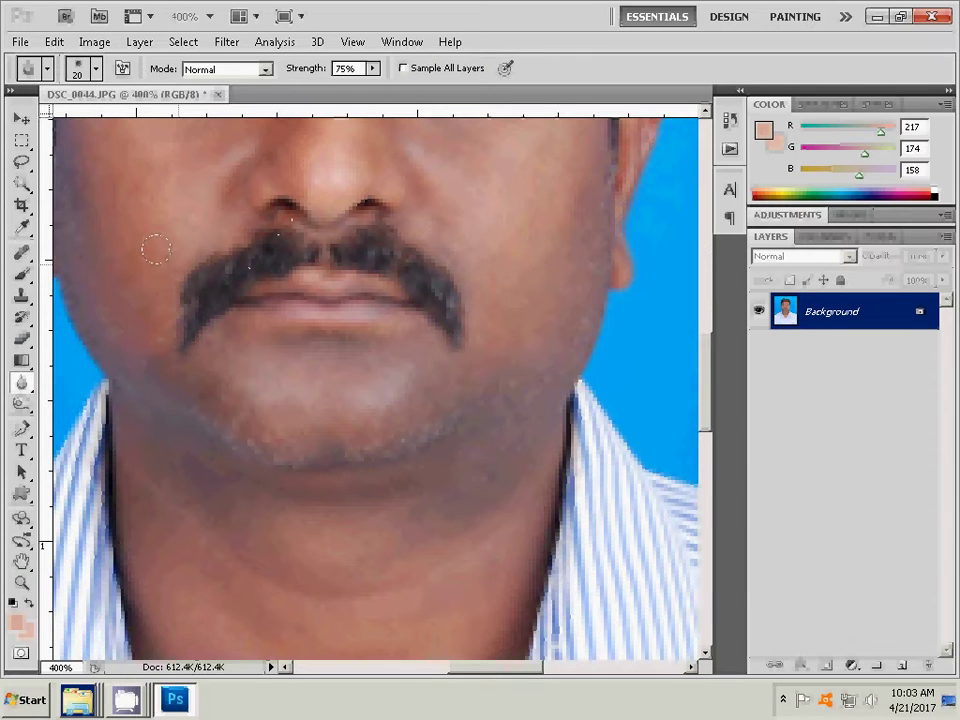
key(h)
drag(240, 386, 379, 392)
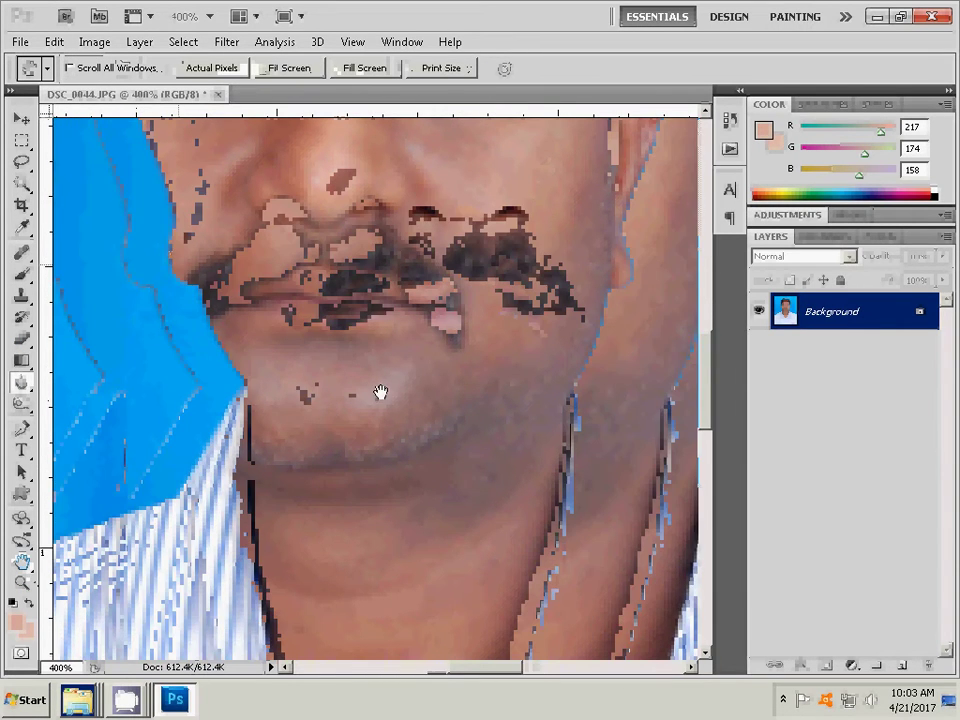
key(r)
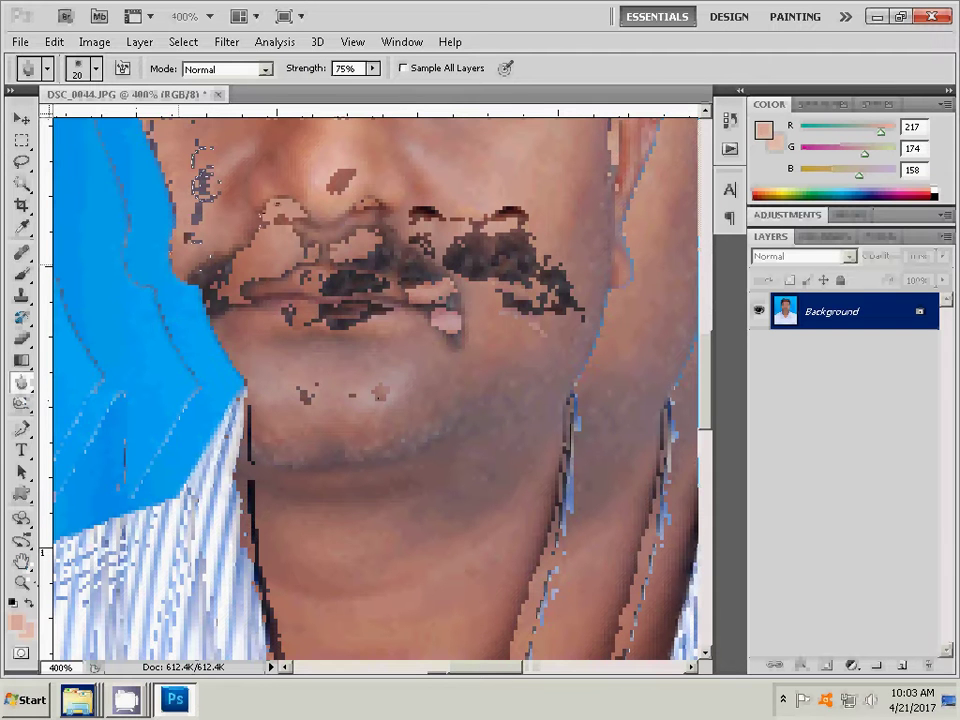
right_click(321, 258)
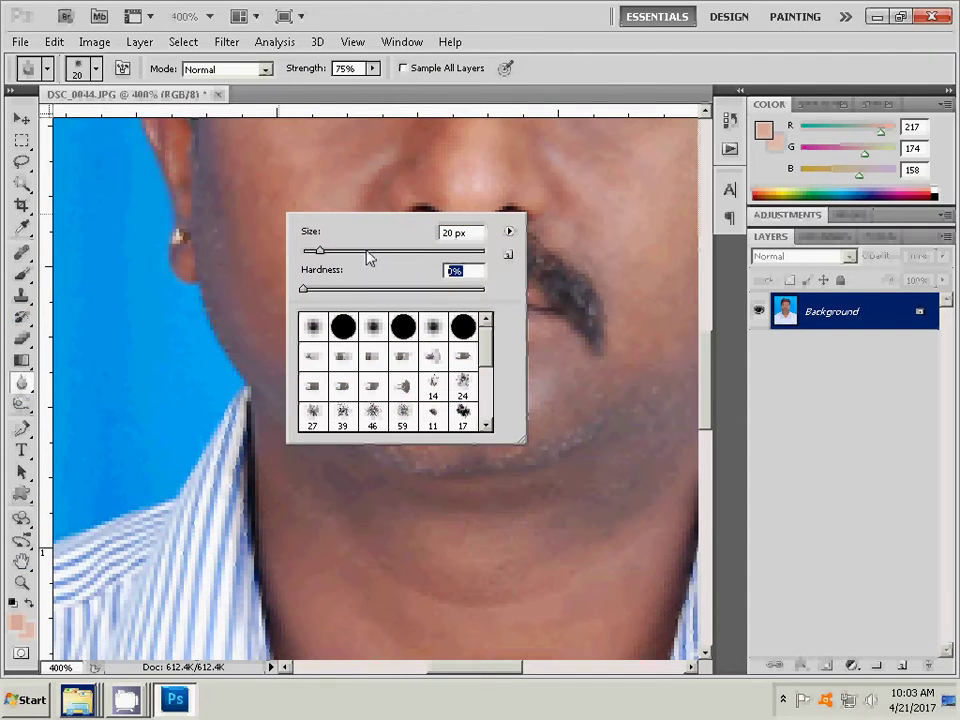
text(33)
drag(319, 251, 308, 253)
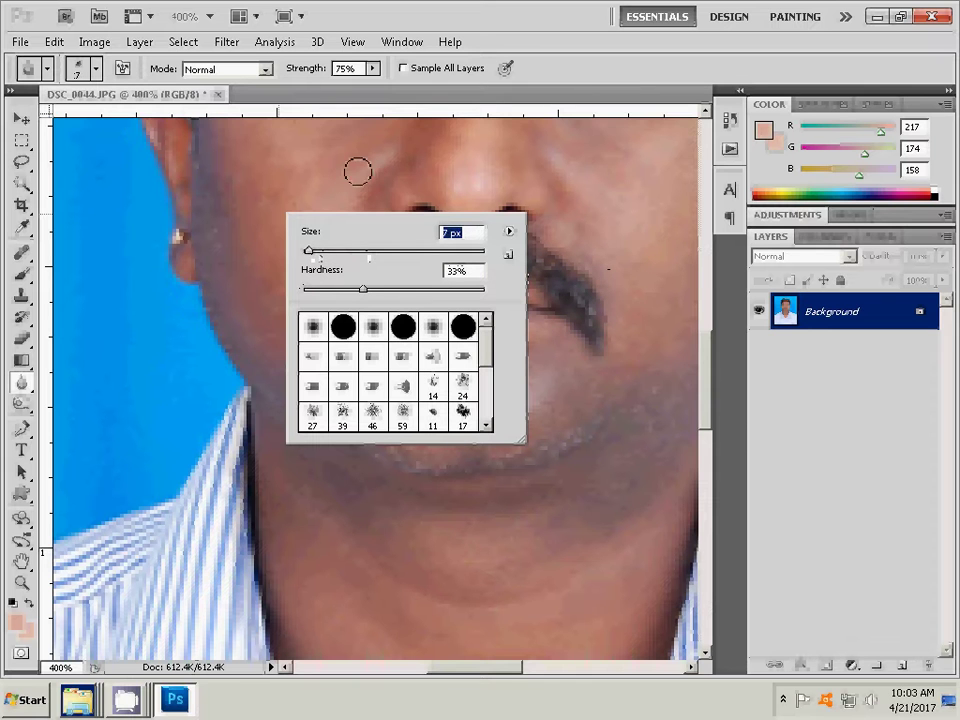
click(201, 216)
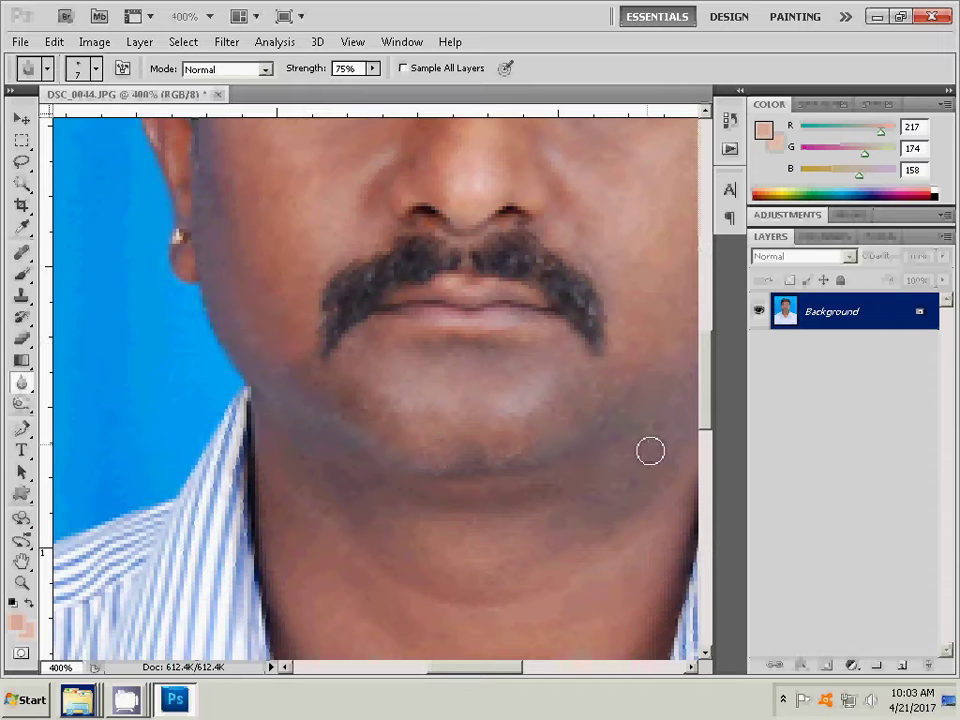
Blur the cheek down to the chin and soften the jaw edge at 75% strength.
key(h)
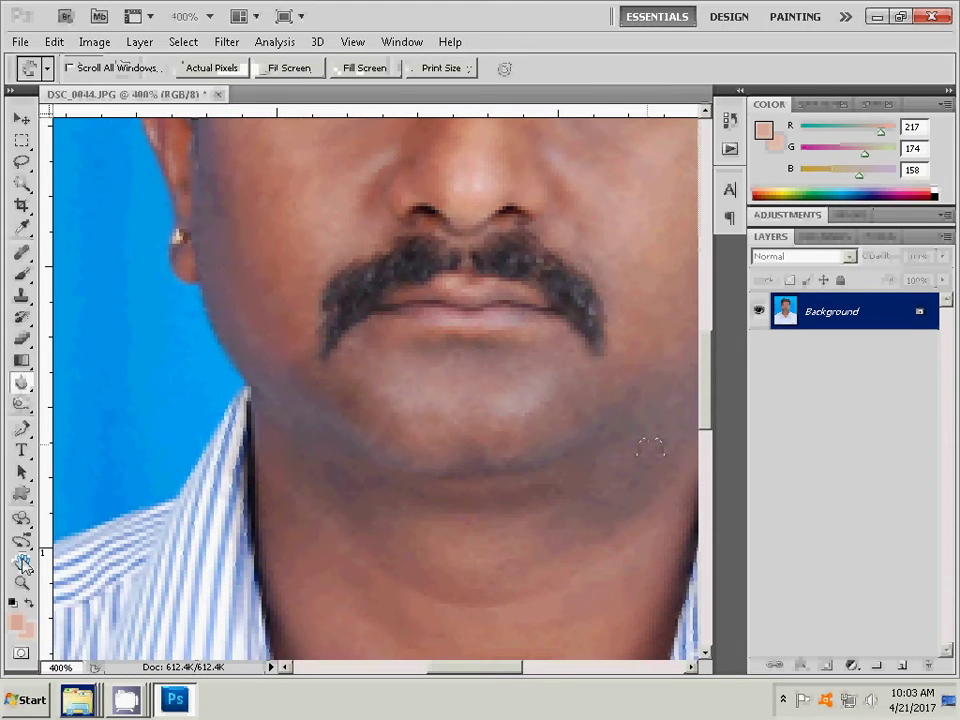
mouse_move(566, 441)
mouse_down()
mouse_move(347, 469)
mouse_move(130, 221)
mouse_up()
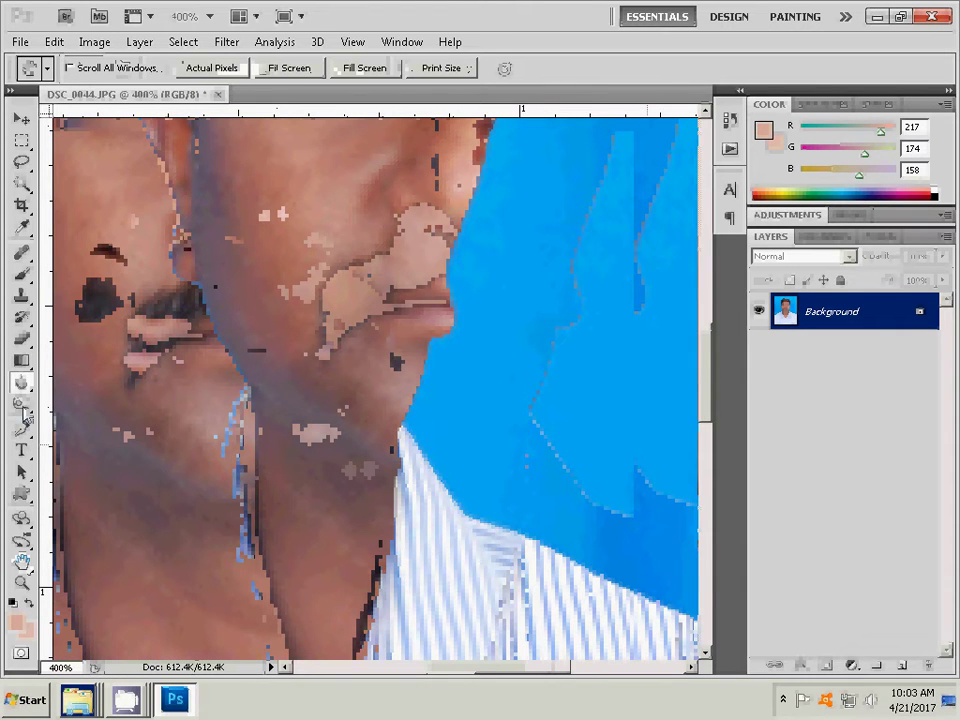
key(r)
drag(432, 293, 400, 370)
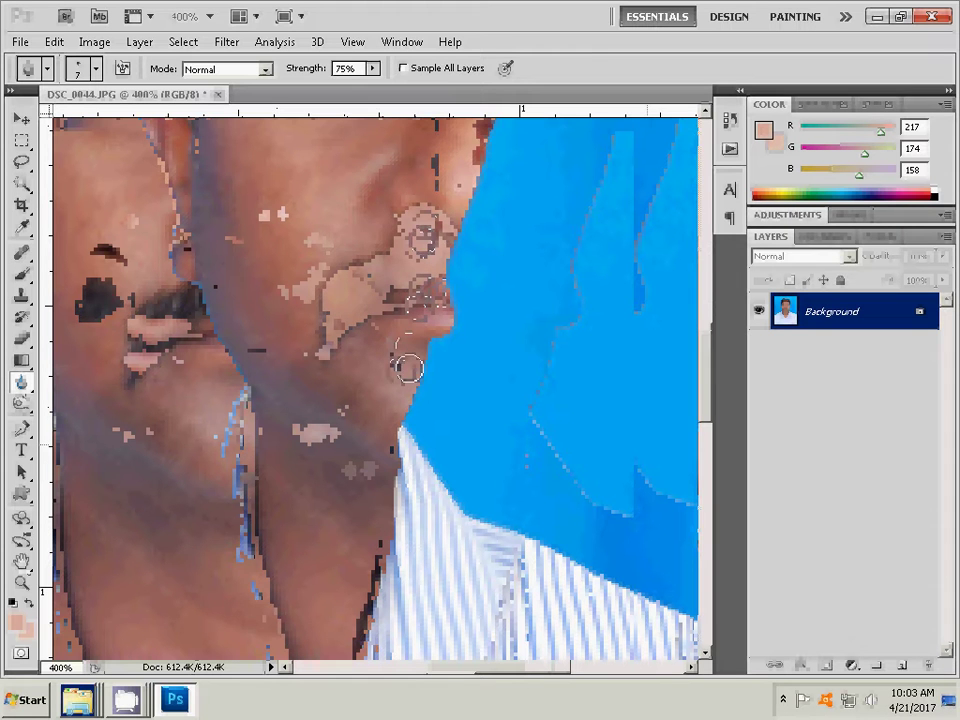
drag(400, 370, 390, 362)
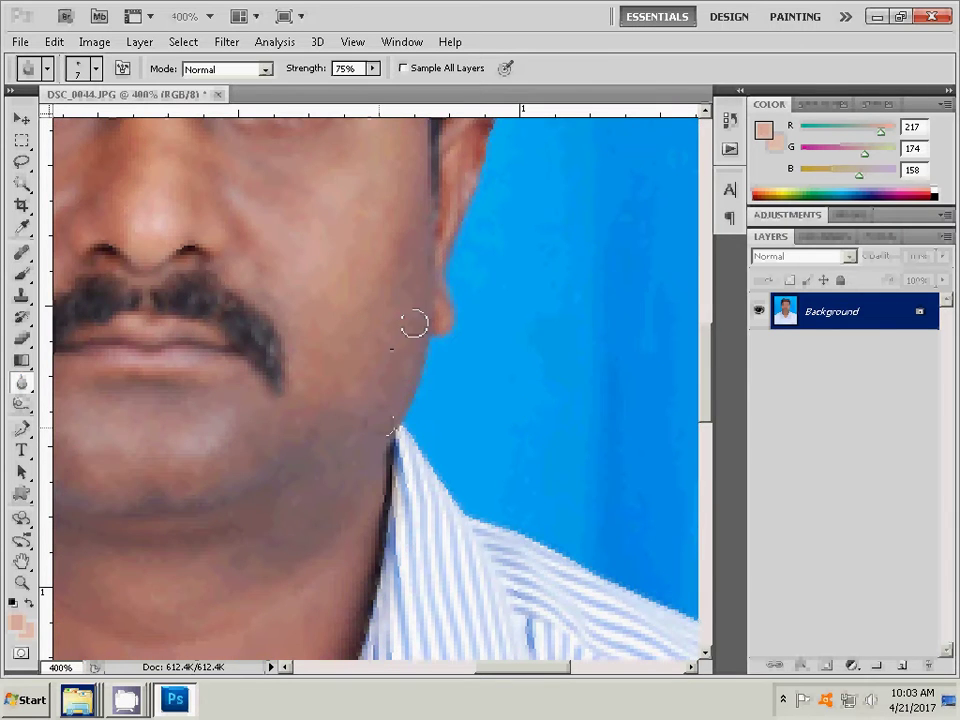
click(22, 583)
Fit the photo on screen and tone the hair with a 25 px, 22% hardness midtone brush.
right_click(402, 393)
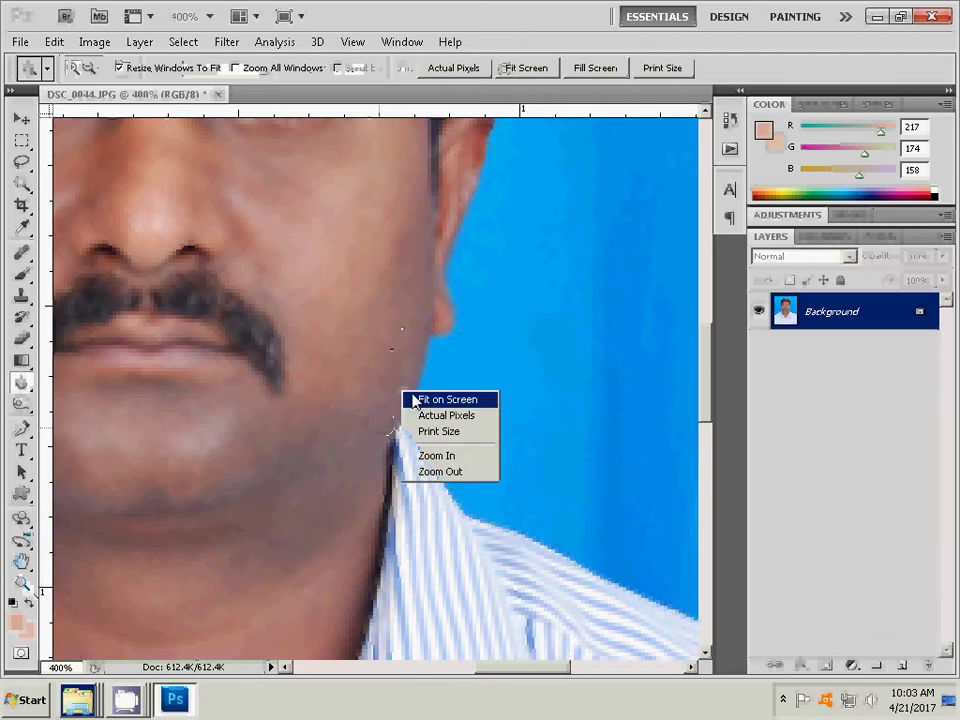
click(424, 401)
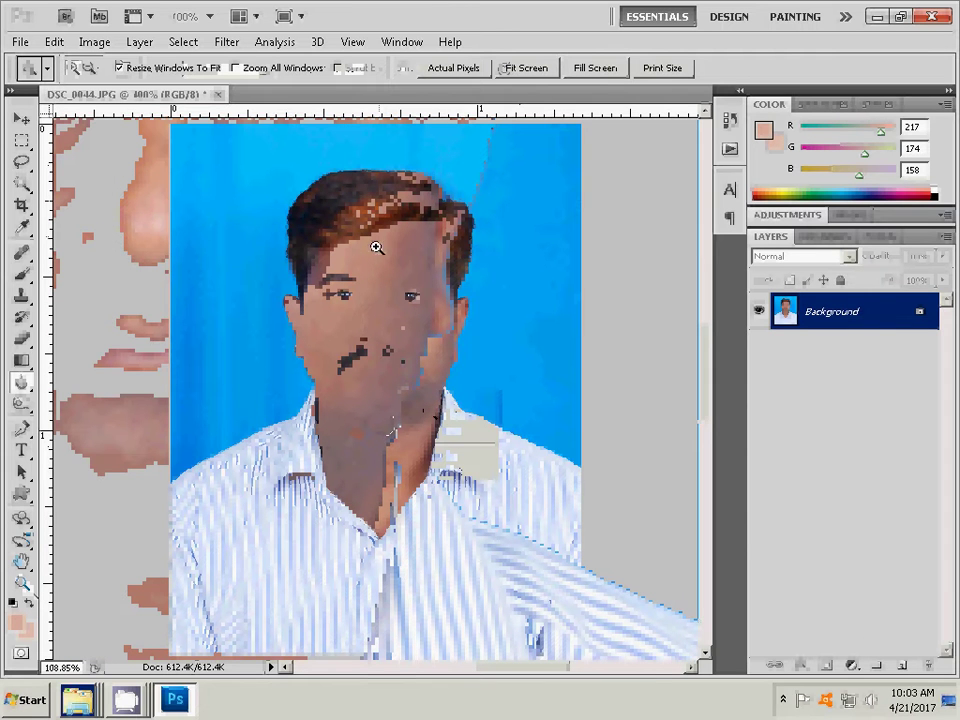
click(20, 403)
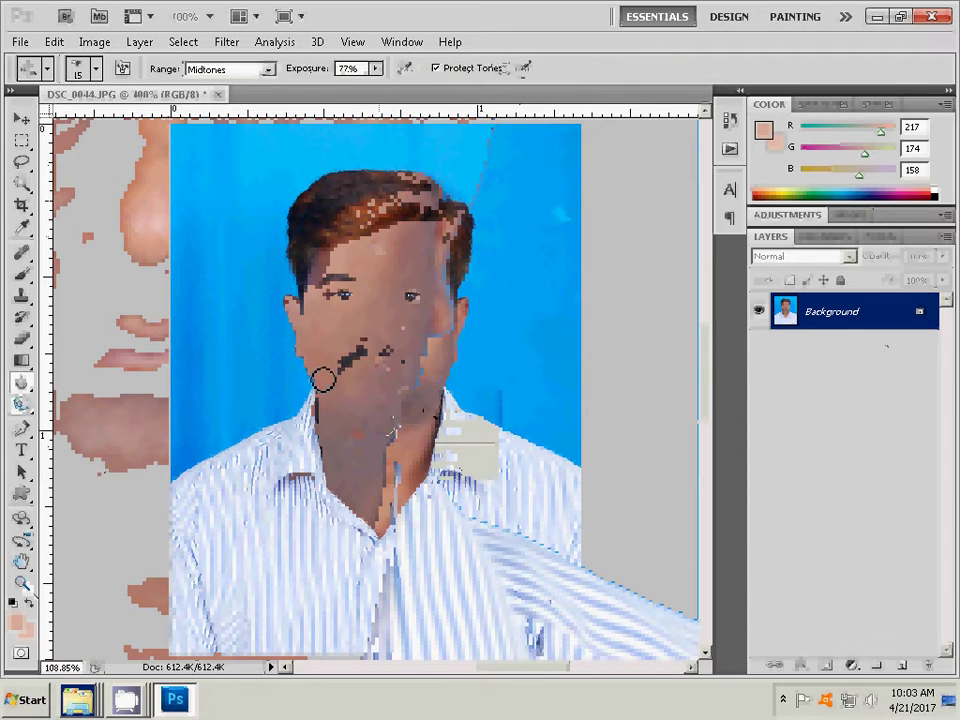
right_click(390, 216)
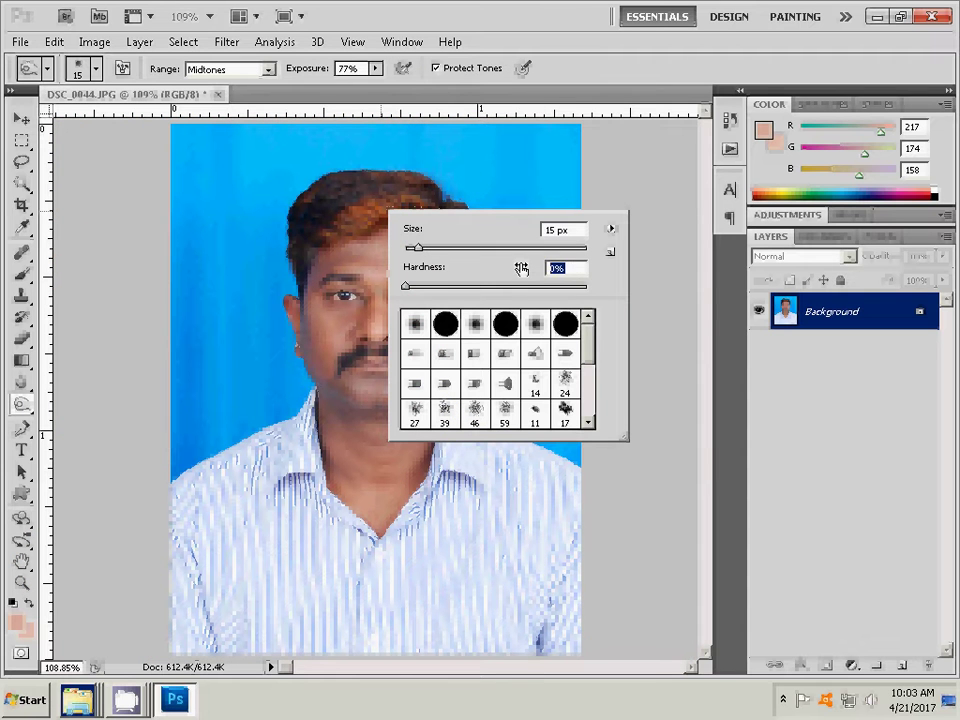
drag(521, 268, 543, 268)
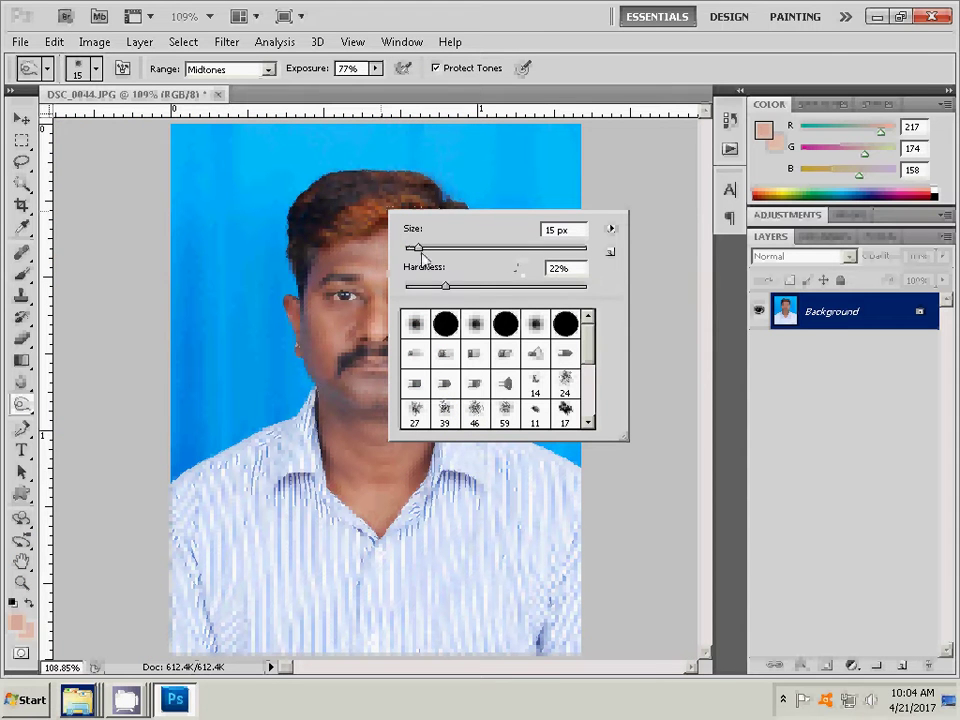
drag(419, 248, 423, 248)
click(648, 66)
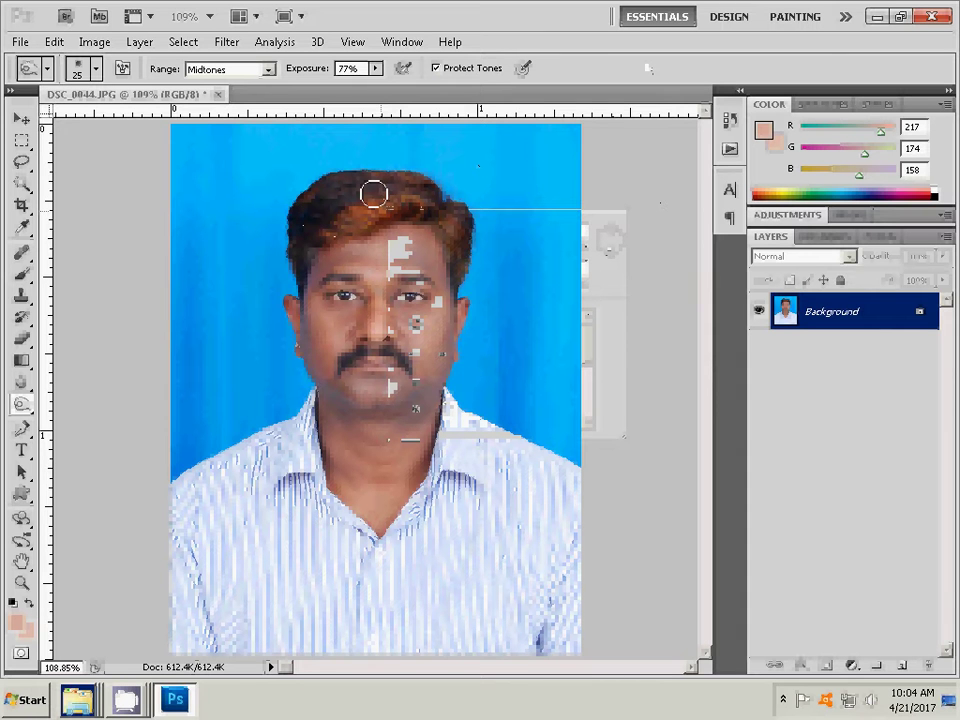
mouse_move(373, 194)
mouse_down()
mouse_move(367, 201)
mouse_move(403, 190)
mouse_up()
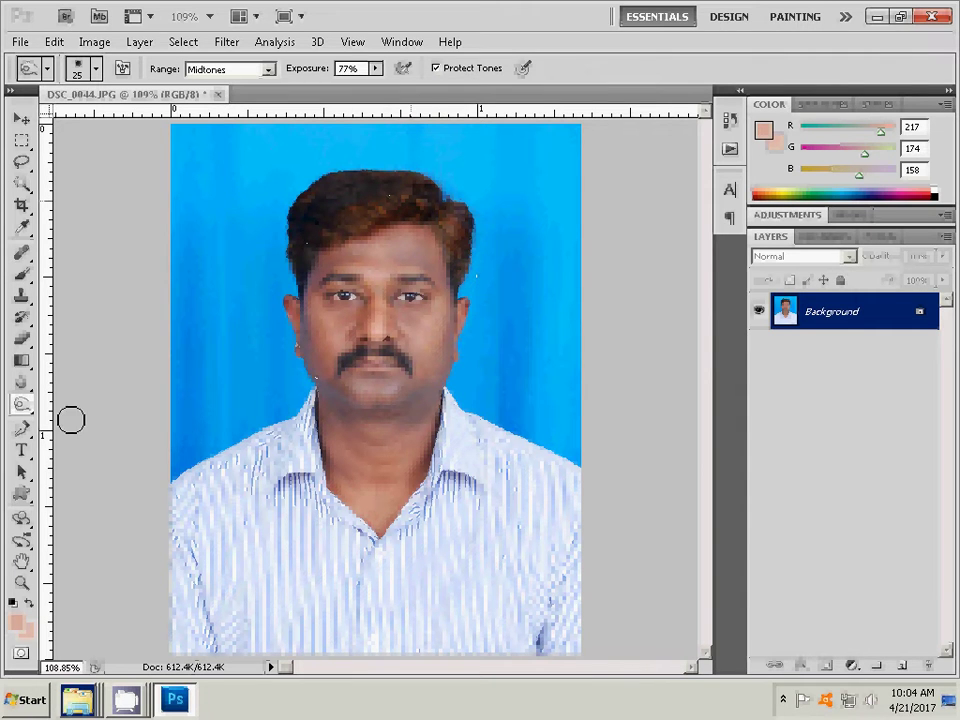
Zoom in and tone the moustache and eyebrows with an 11 px brush at 77% exposure.
key(z)
click(473, 464)
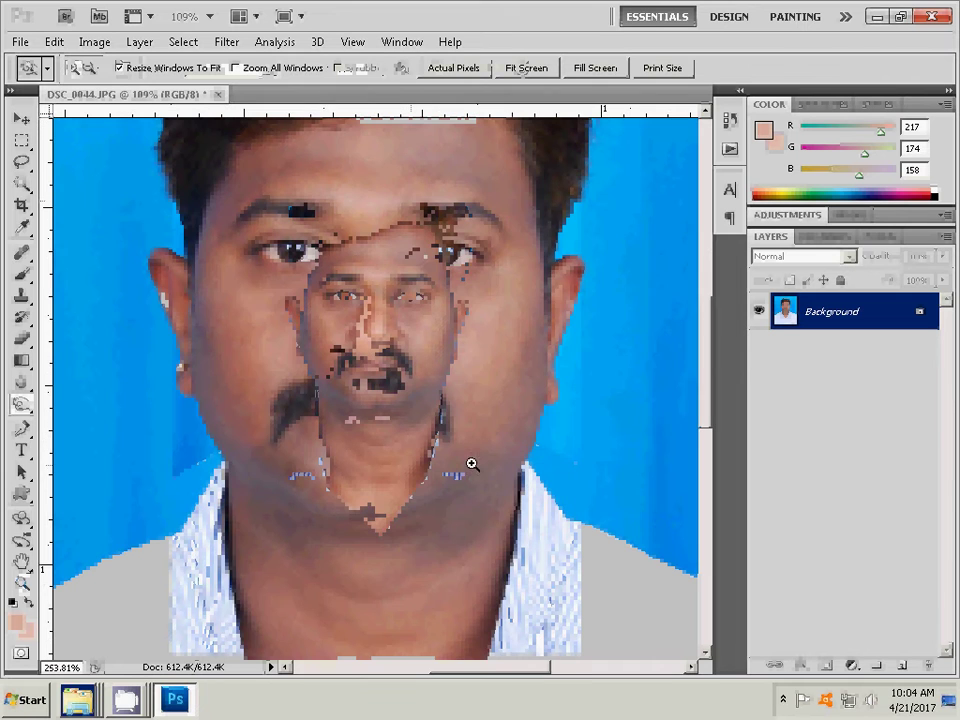
click(21, 404)
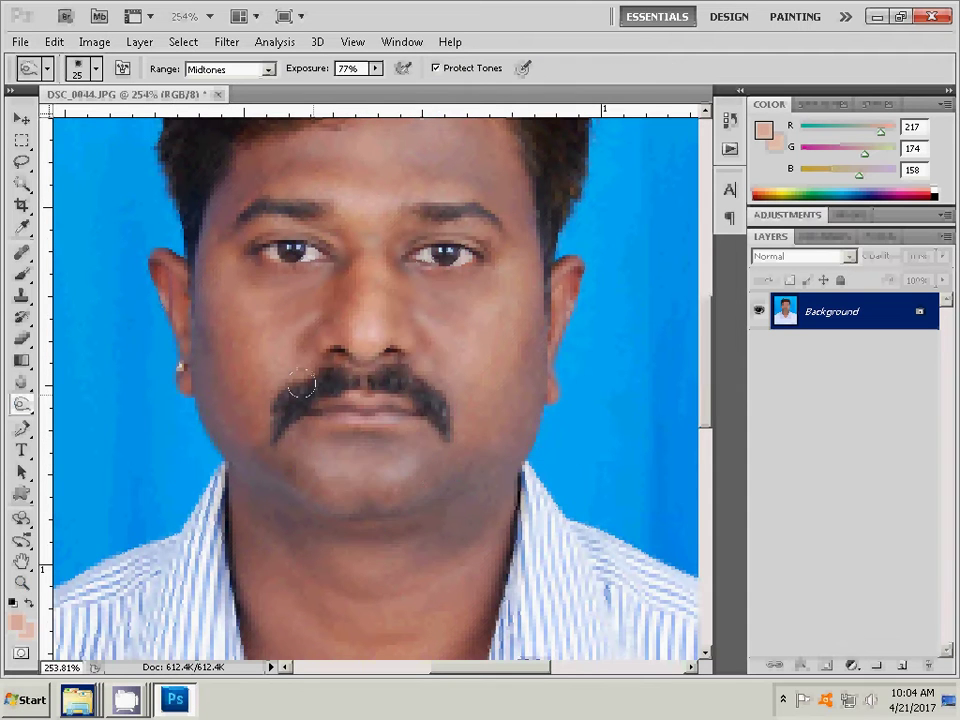
right_click(302, 381)
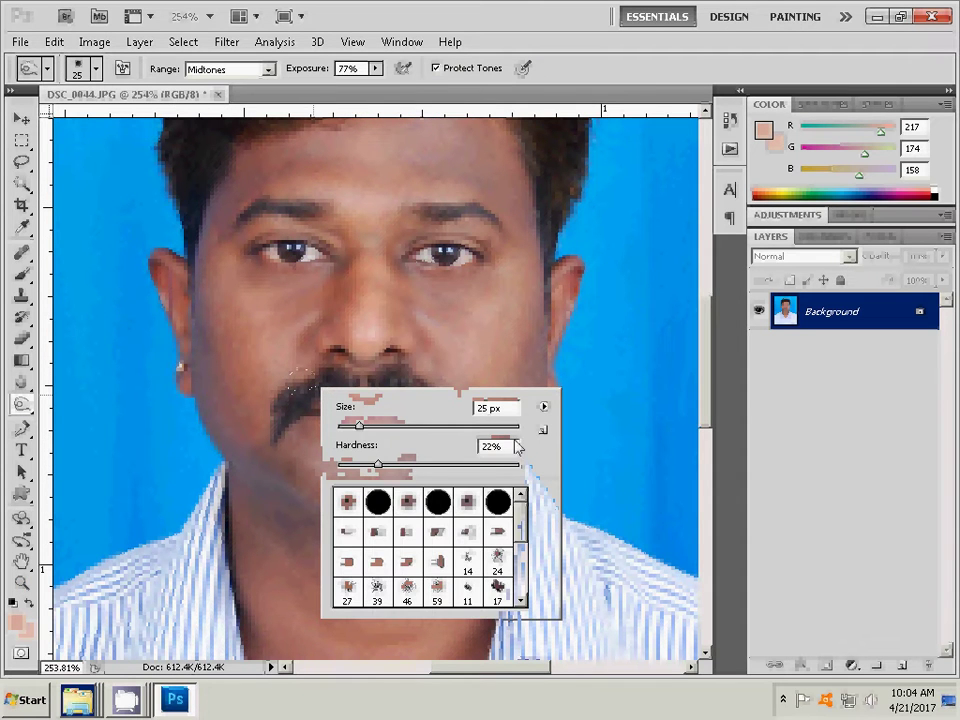
drag(358, 426, 343, 430)
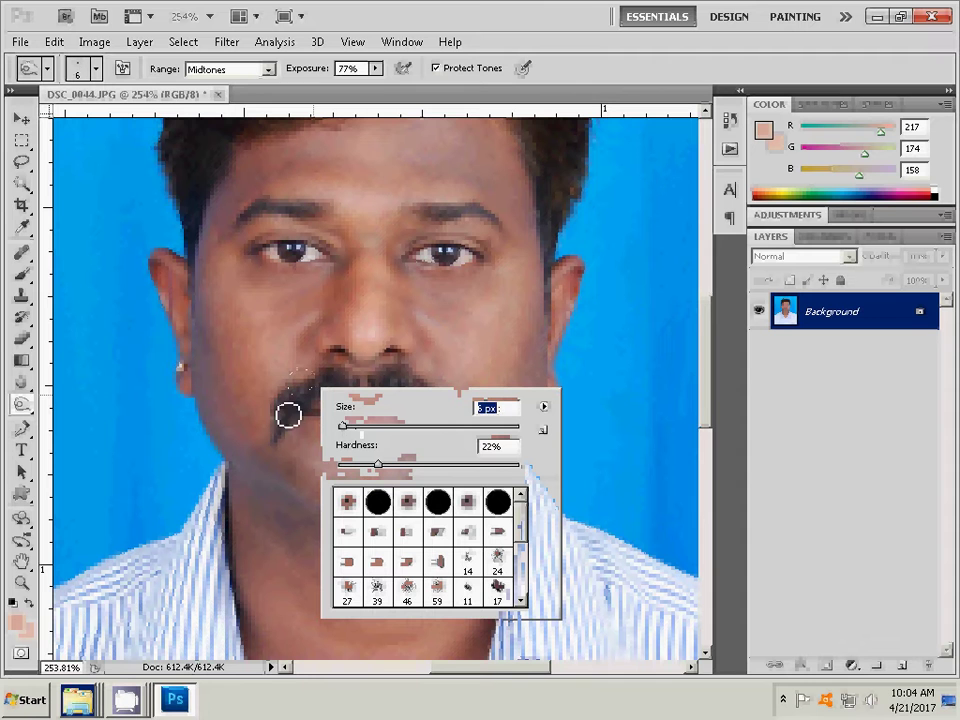
click(347, 426)
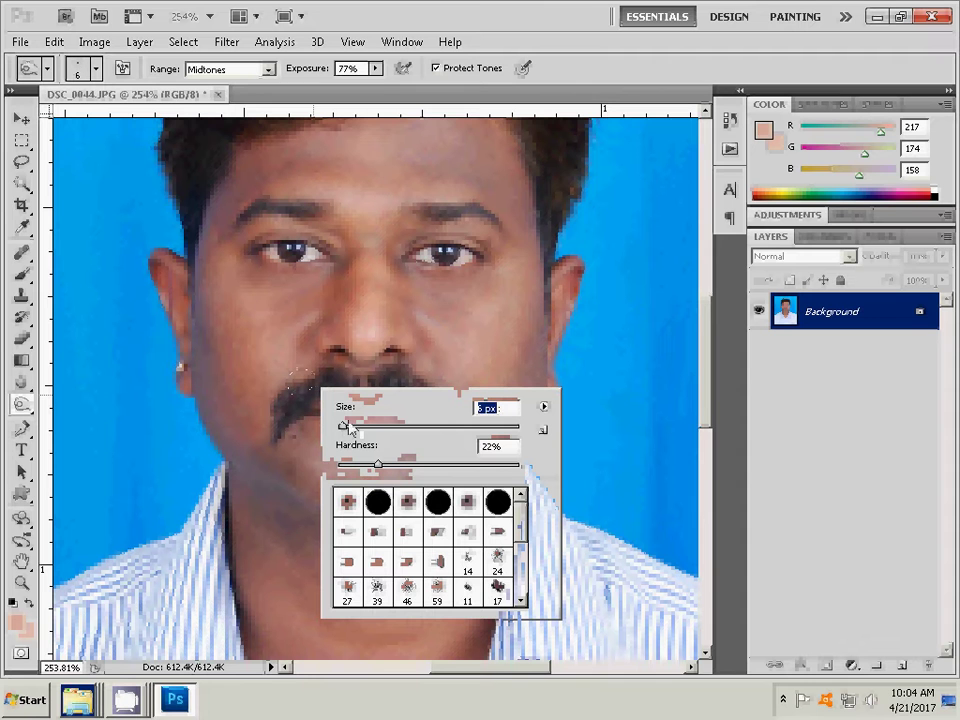
click(282, 434)
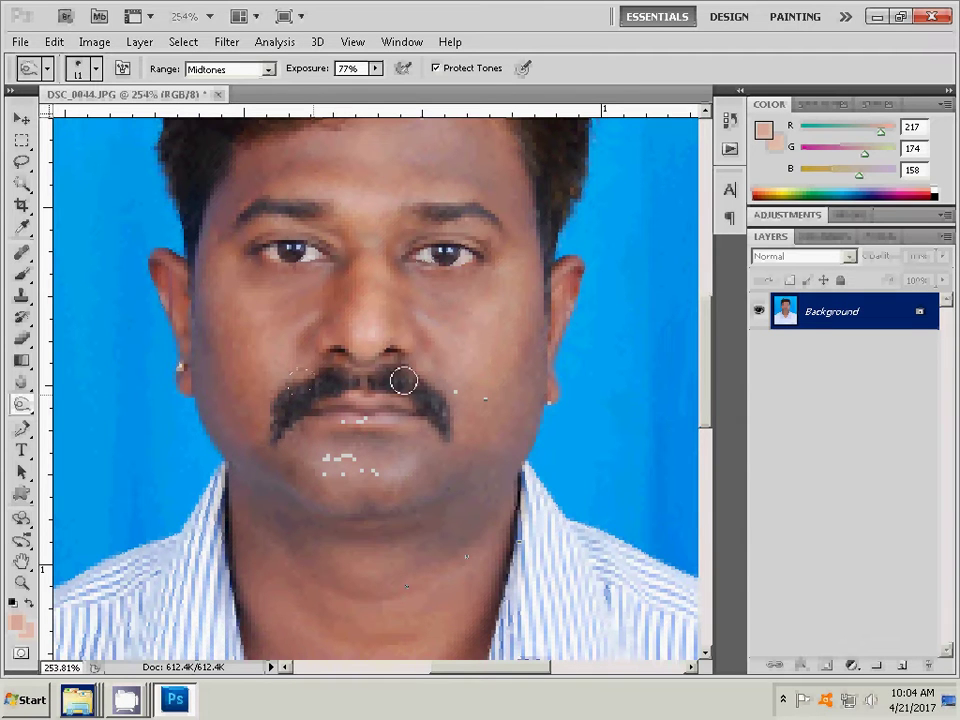
scroll(423, 316, up, 3)
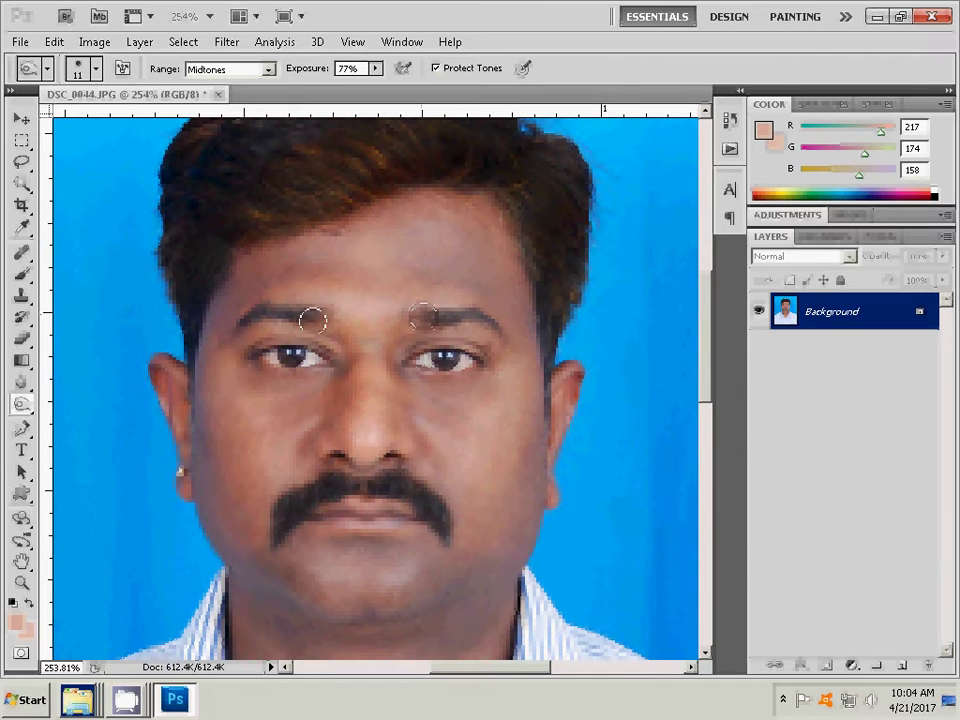
scroll(250, 323, down, 3)
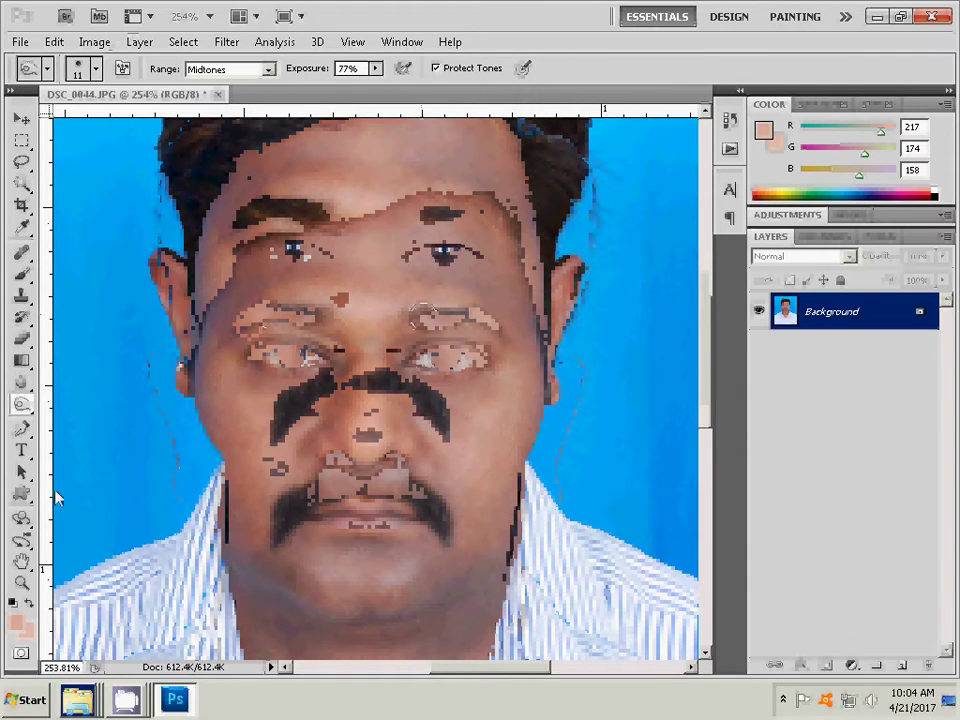
click(21, 582)
right_click(432, 433)
click(452, 436)
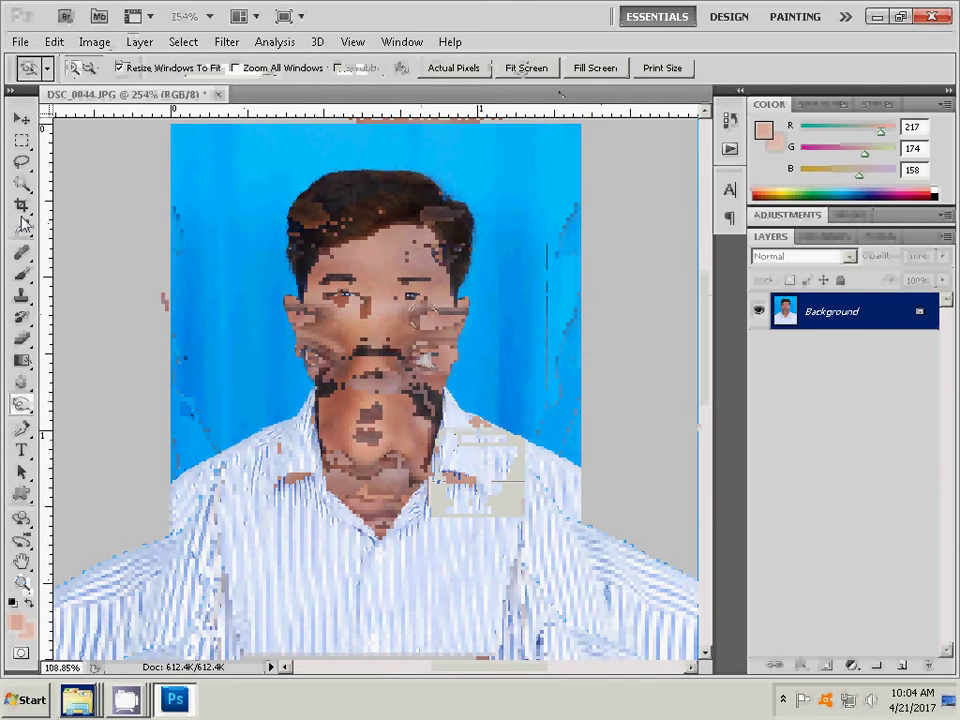
Select the blue background with the Magic Wand and feather the selection by 1.5 px.
click(21, 185)
click(204, 357)
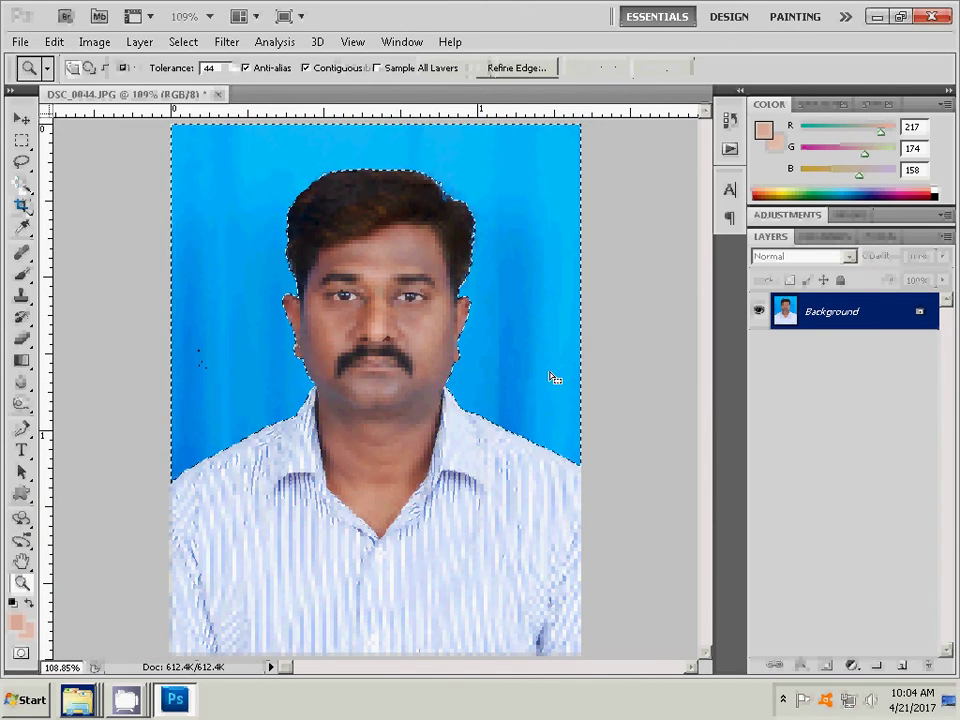
right_click(522, 286)
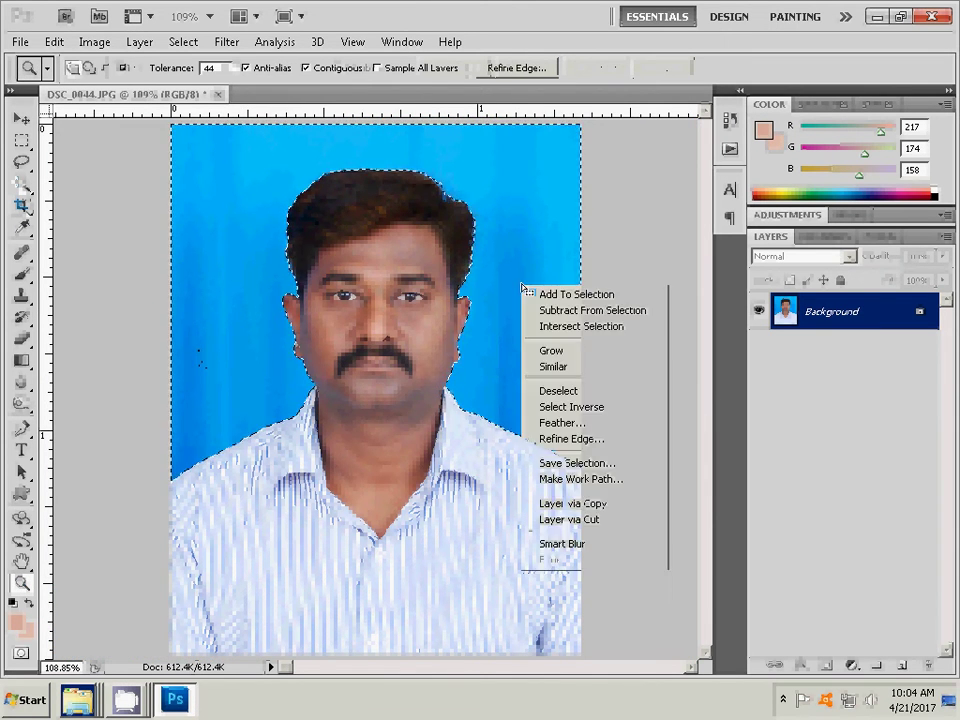
click(560, 422)
text(1)
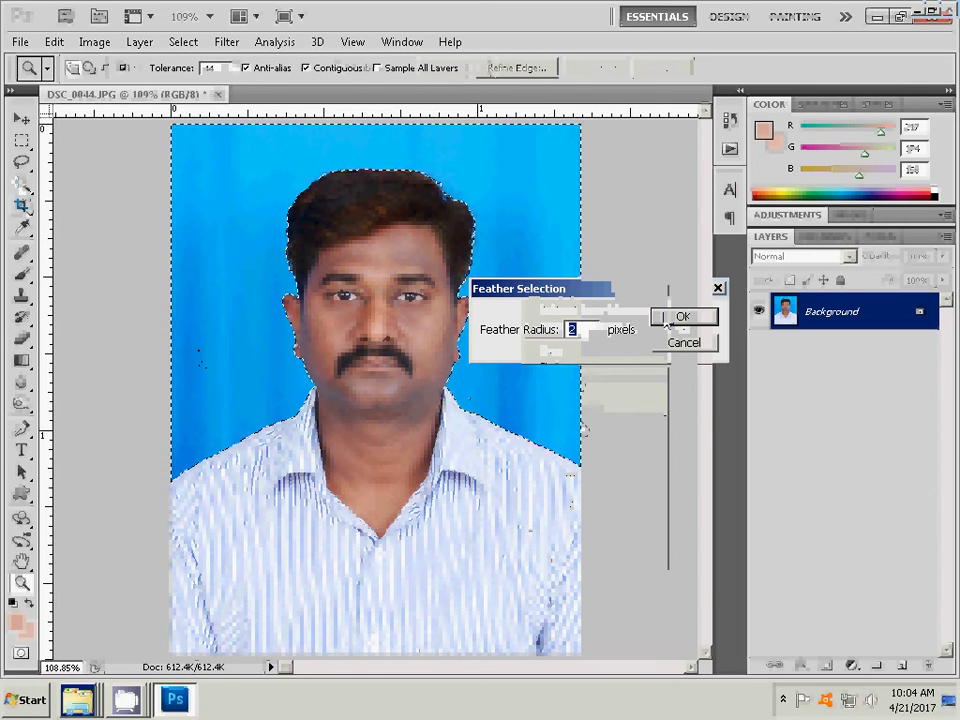
text(.5)
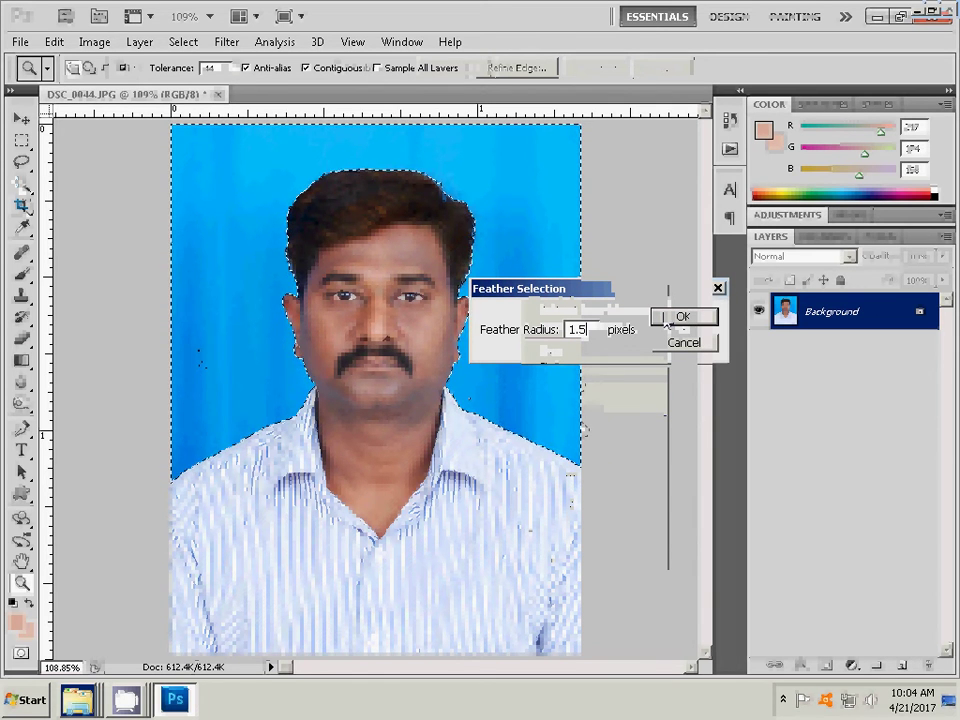
click(679, 318)
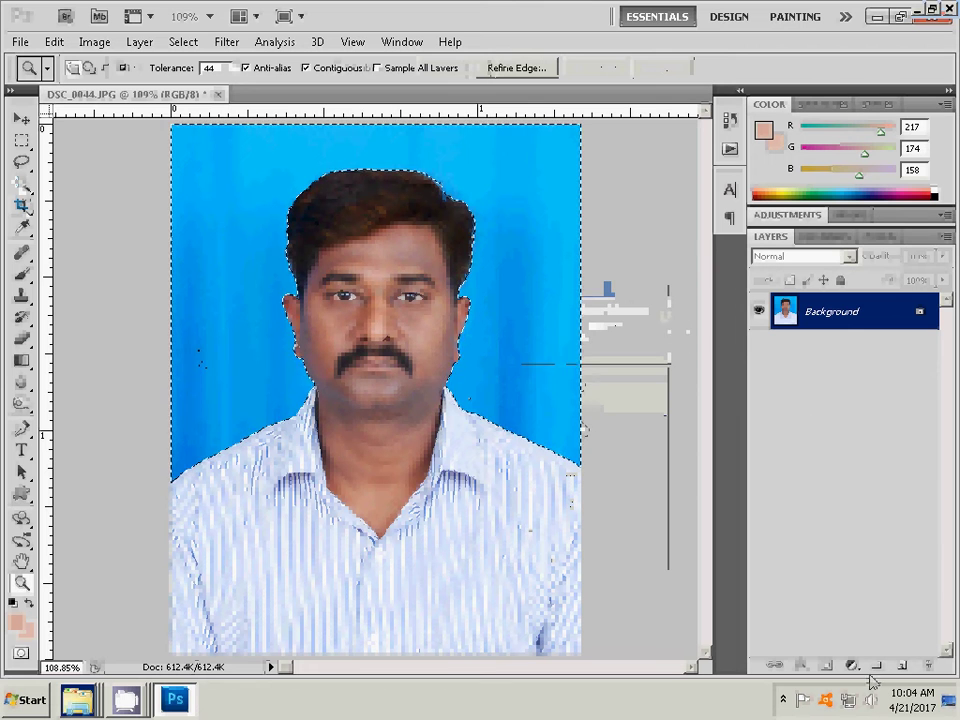
Sample the background blue (R0 G160 B242) as the foreground colour with the Eyedropper.
click(21, 228)
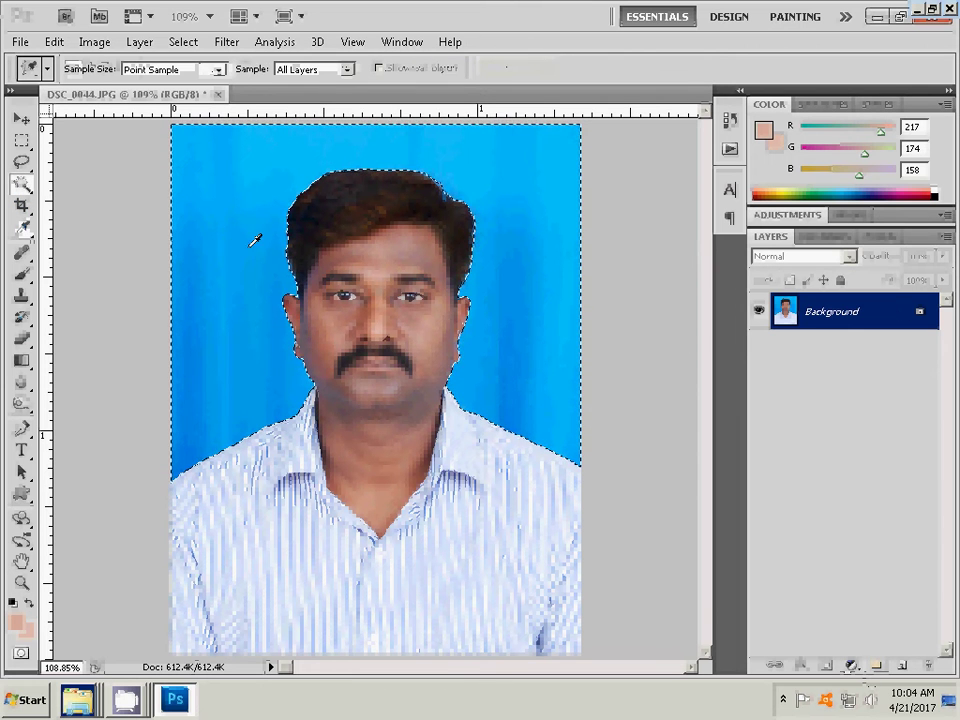
click(248, 228)
click(286, 395)
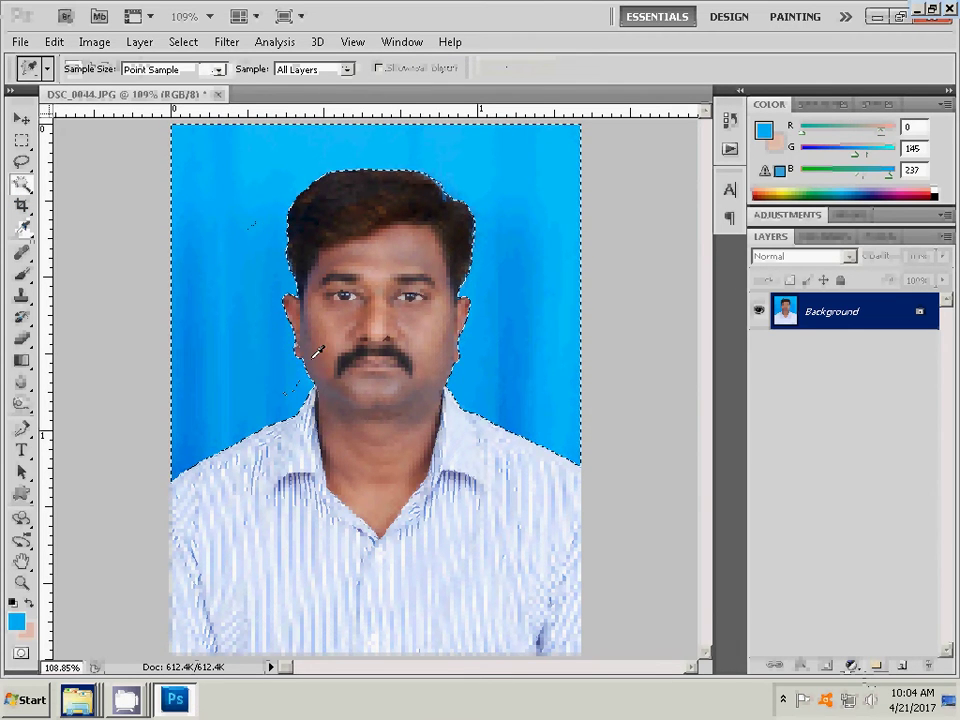
click(457, 381)
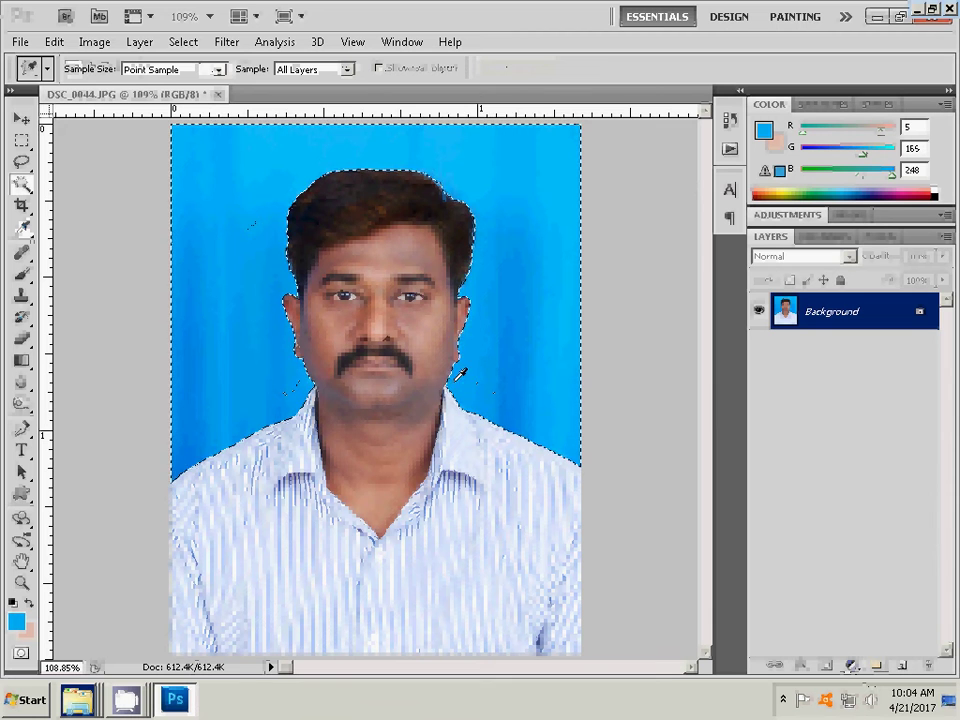
click(850, 666)
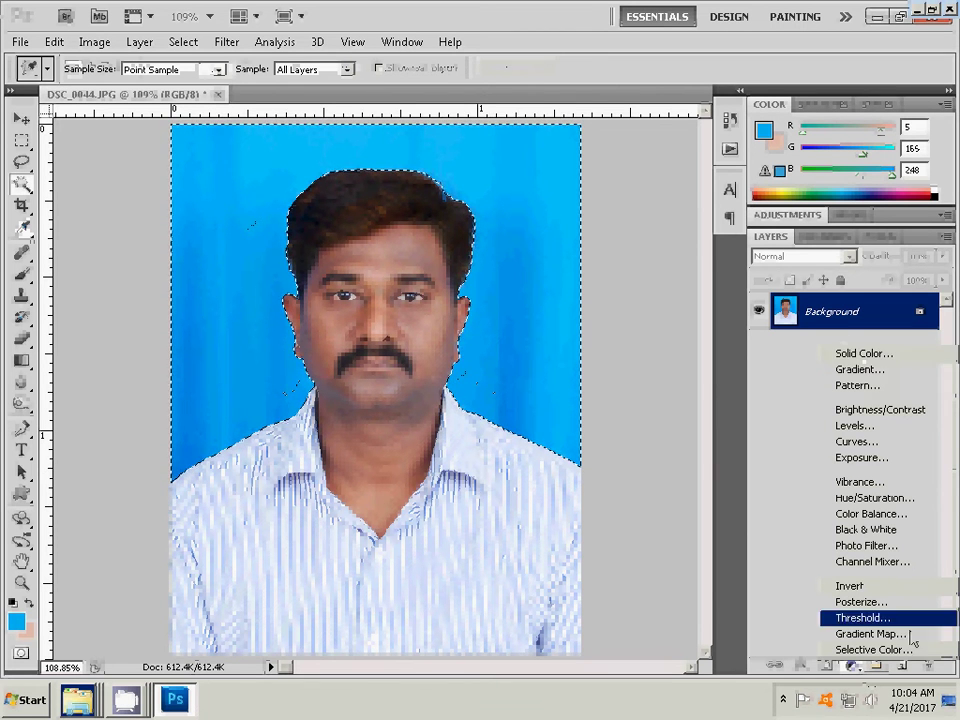
click(100, 46)
Fill the selection with the foreground blue at 100% and deselect.
click(55, 42)
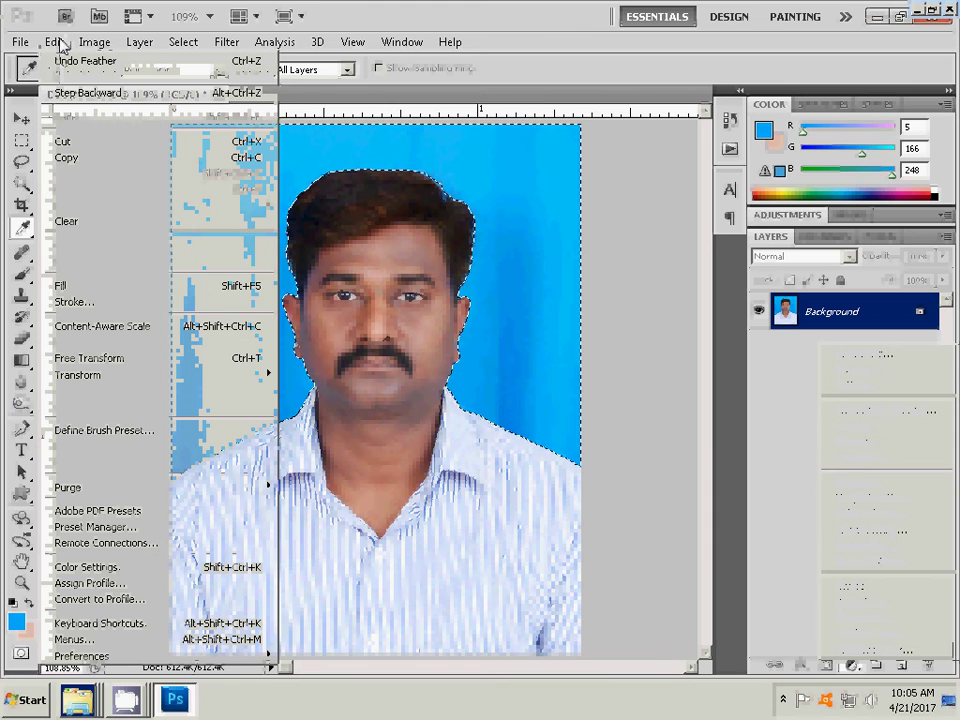
click(63, 288)
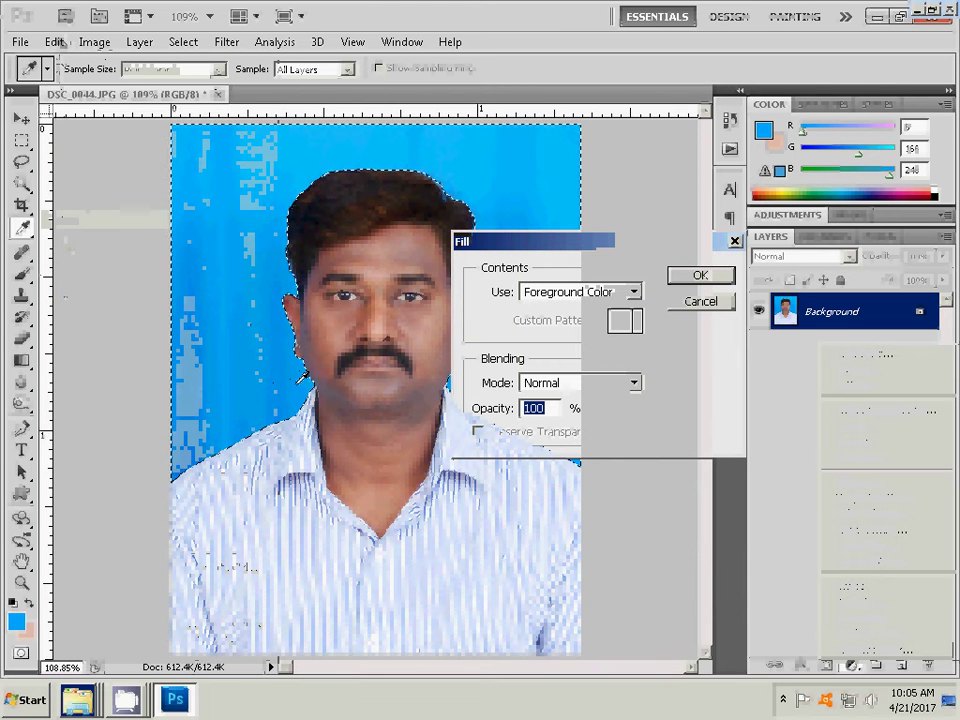
click(700, 275)
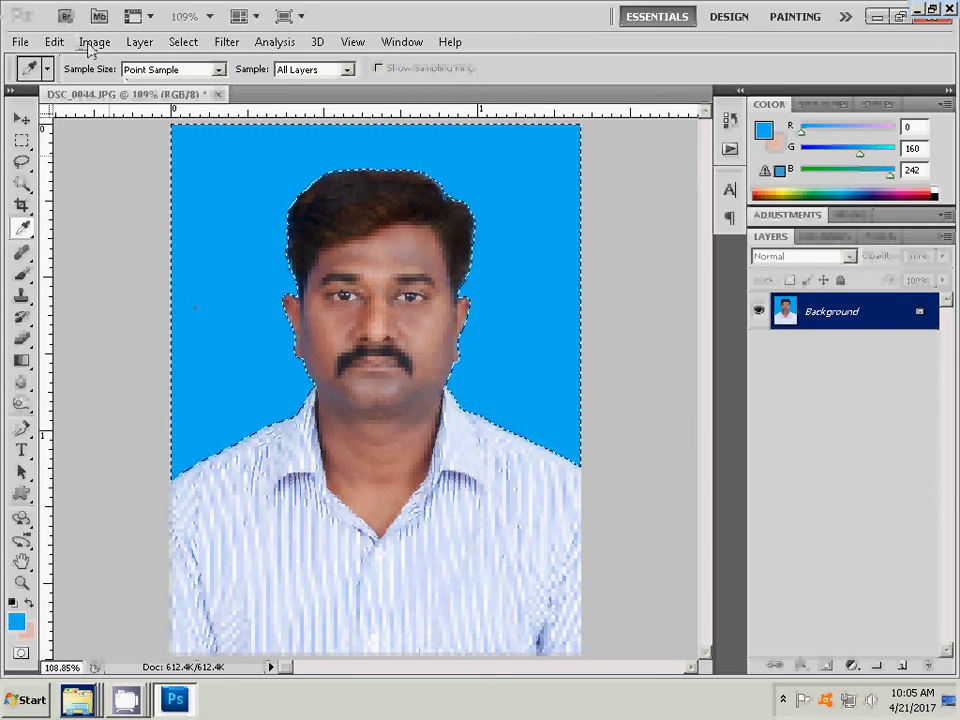
click(185, 43)
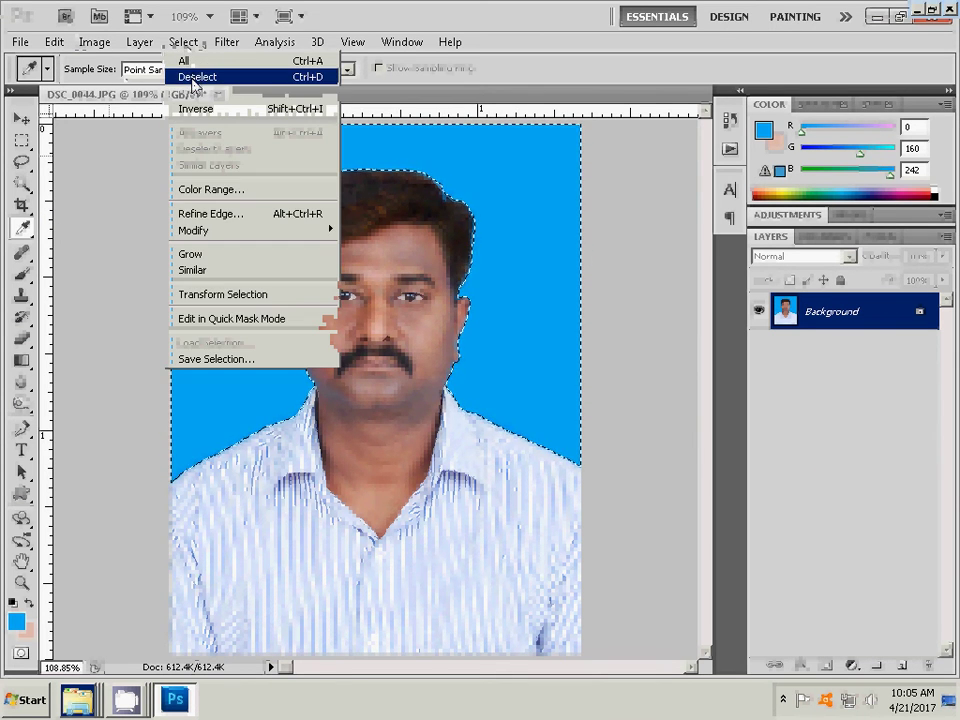
click(195, 77)
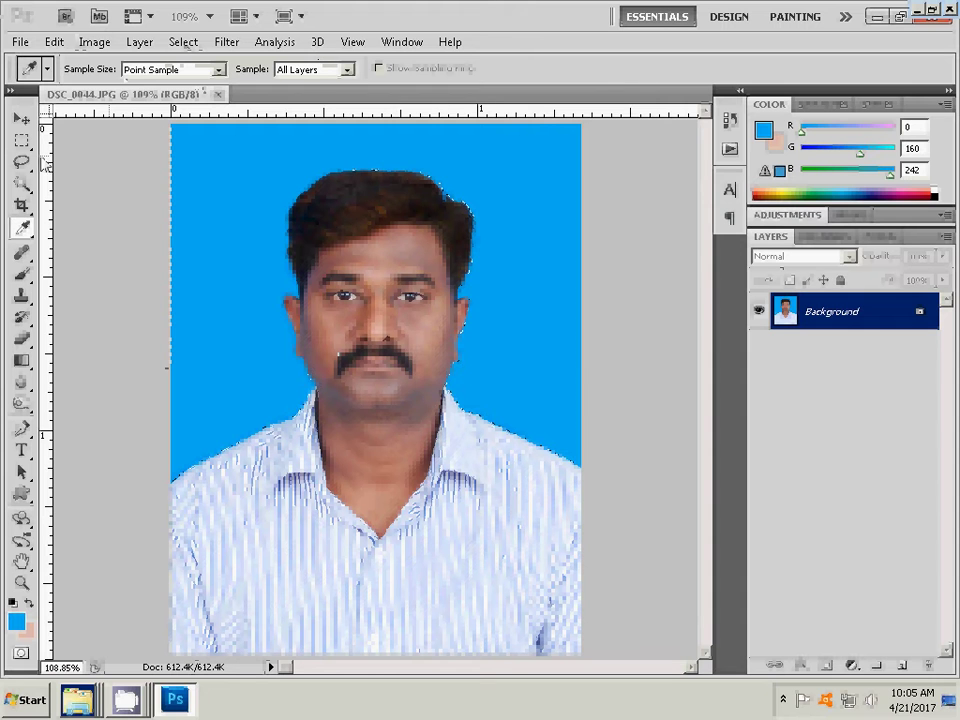
Switch to the Zoom tool, then open and close the Actions panel.
click(21, 585)
right_click(437, 300)
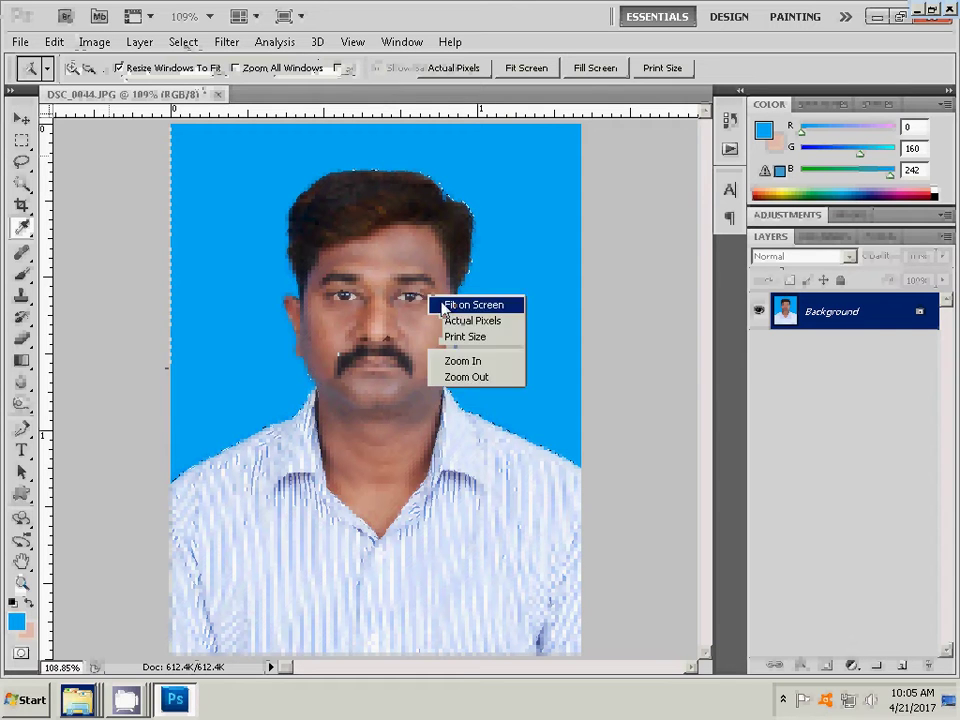
click(458, 305)
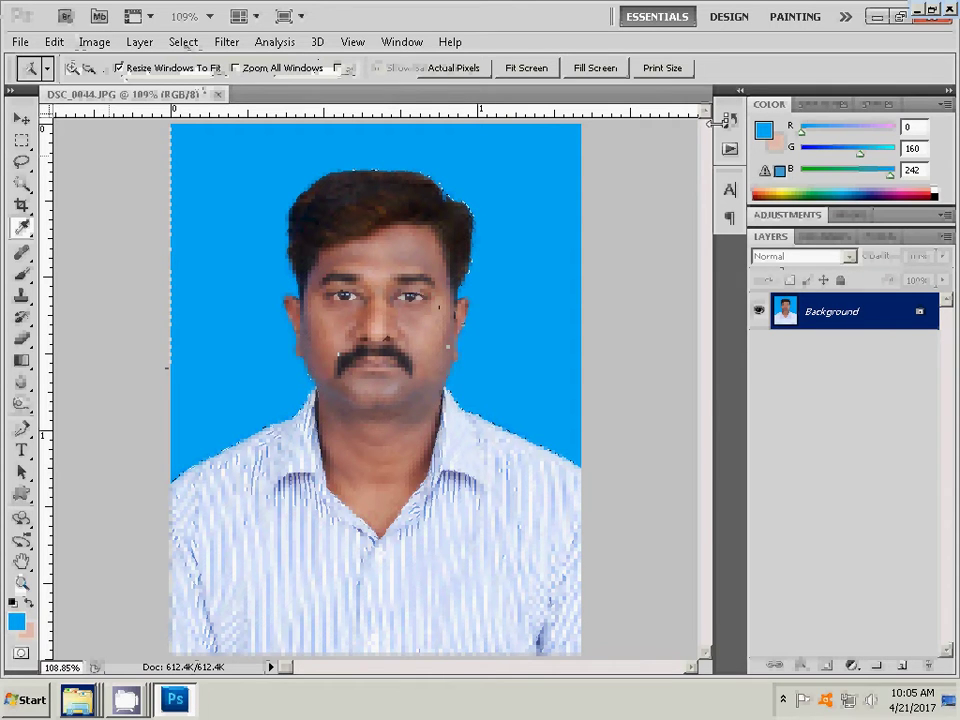
click(730, 148)
scroll(600, 325, down, 3)
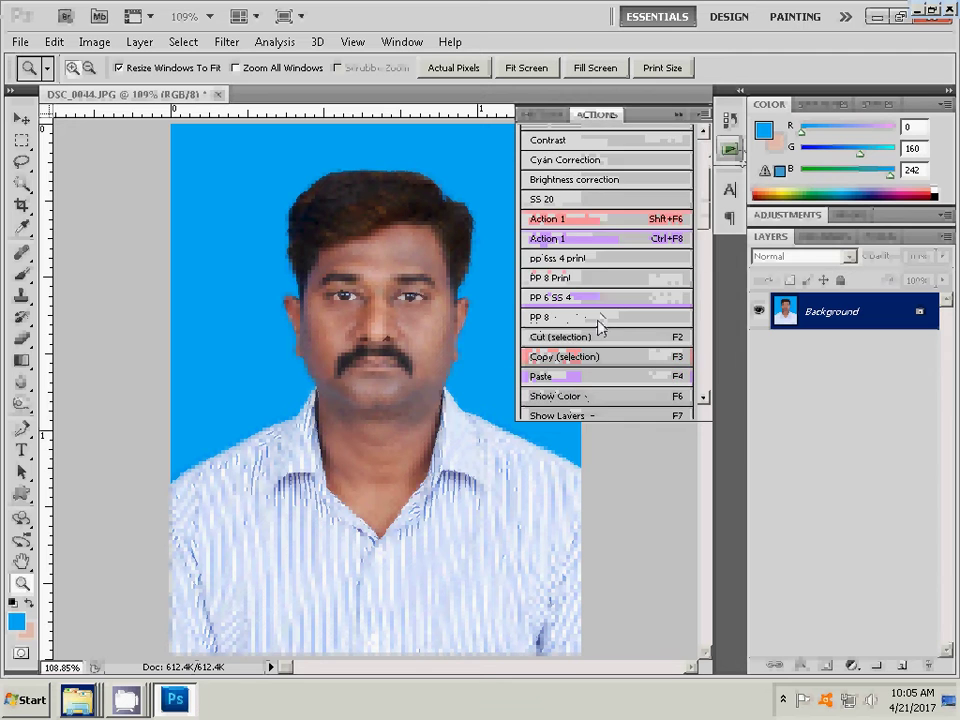
scroll(600, 325, up, 2)
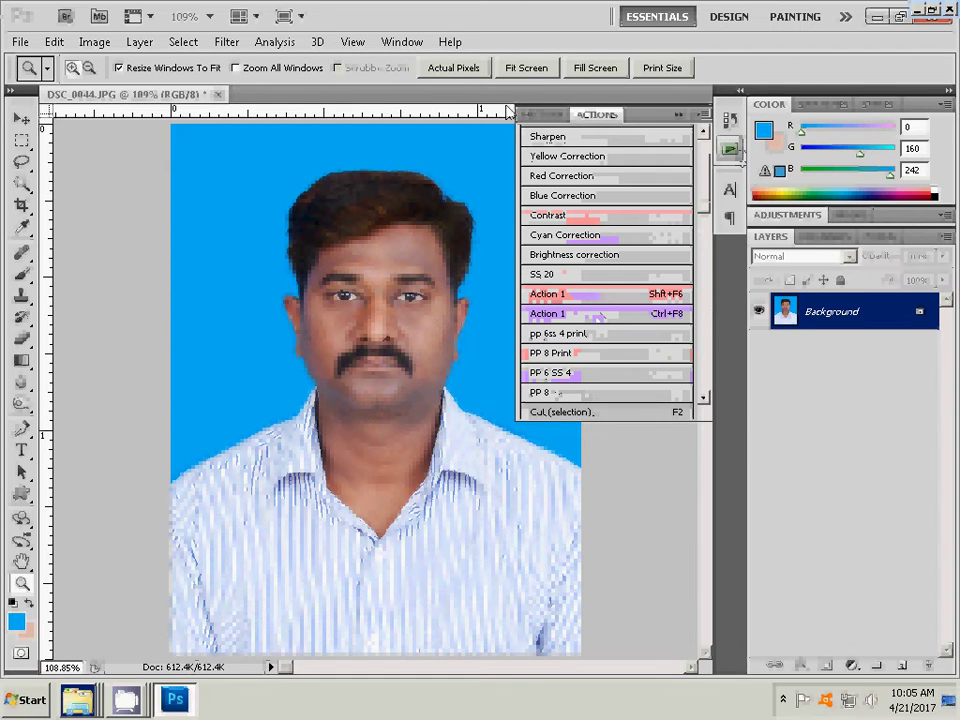
click(597, 98)
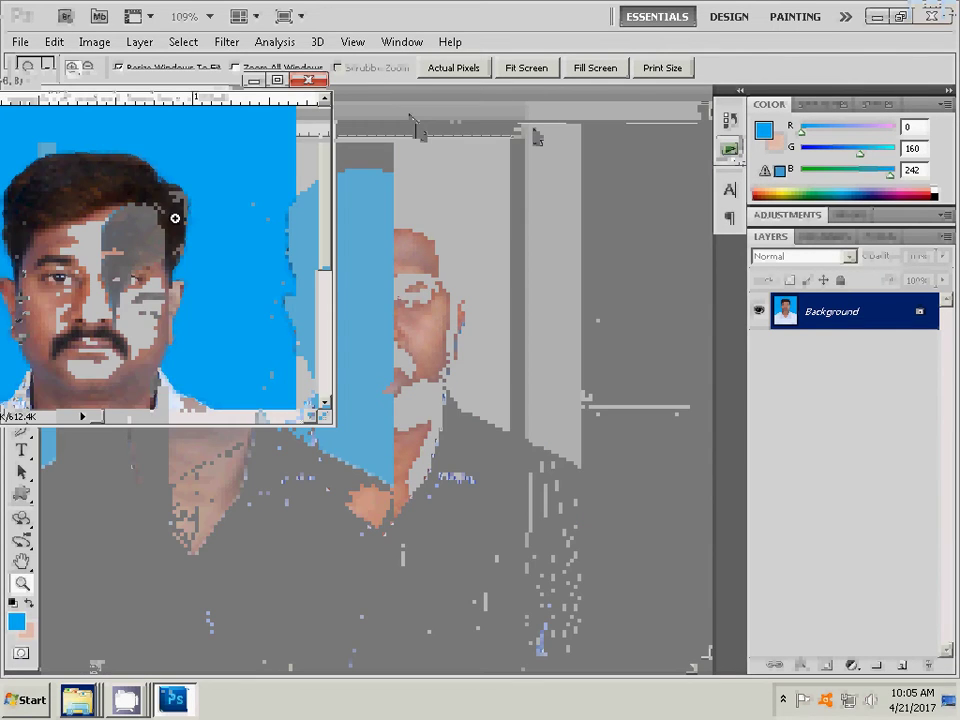
Fit the photo on screen and drag its floating window to the left.
right_click(212, 205)
click(240, 212)
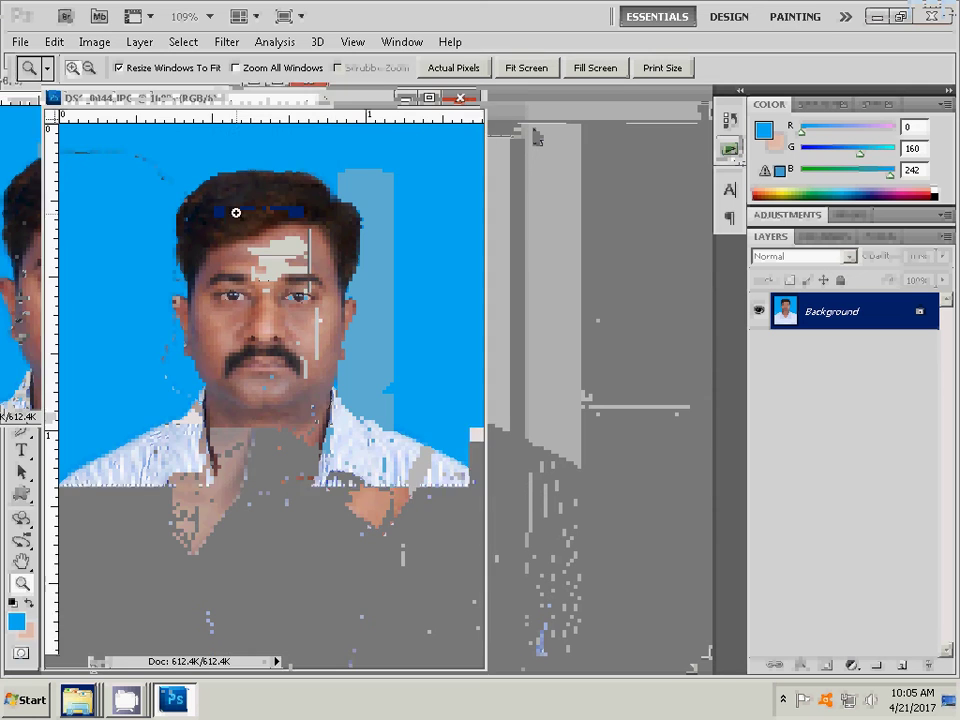
drag(343, 108, 268, 120)
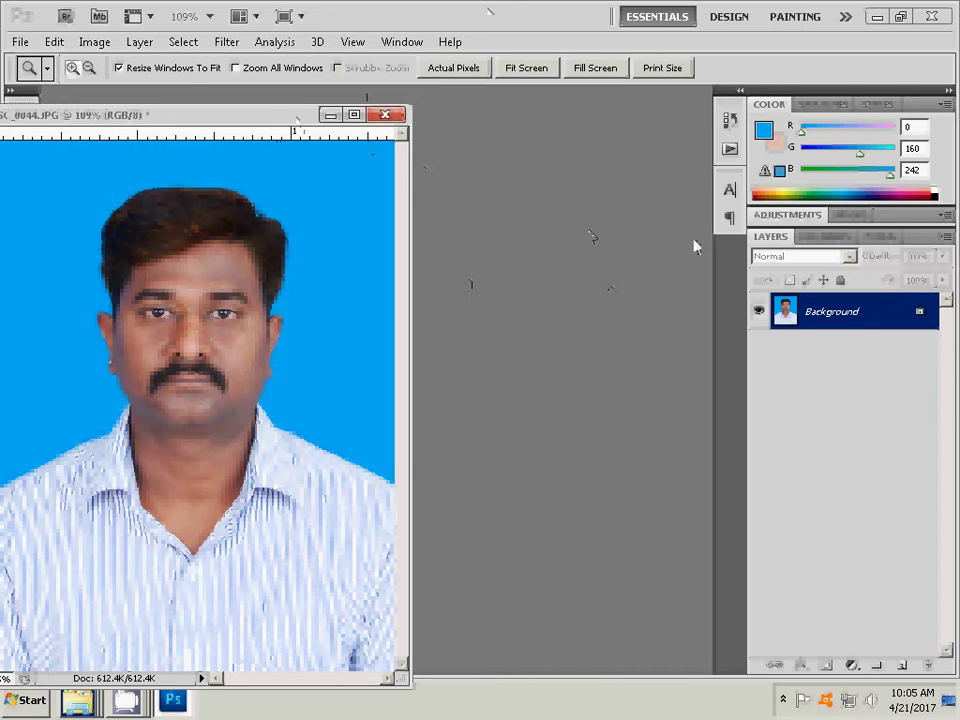
click(19, 42)
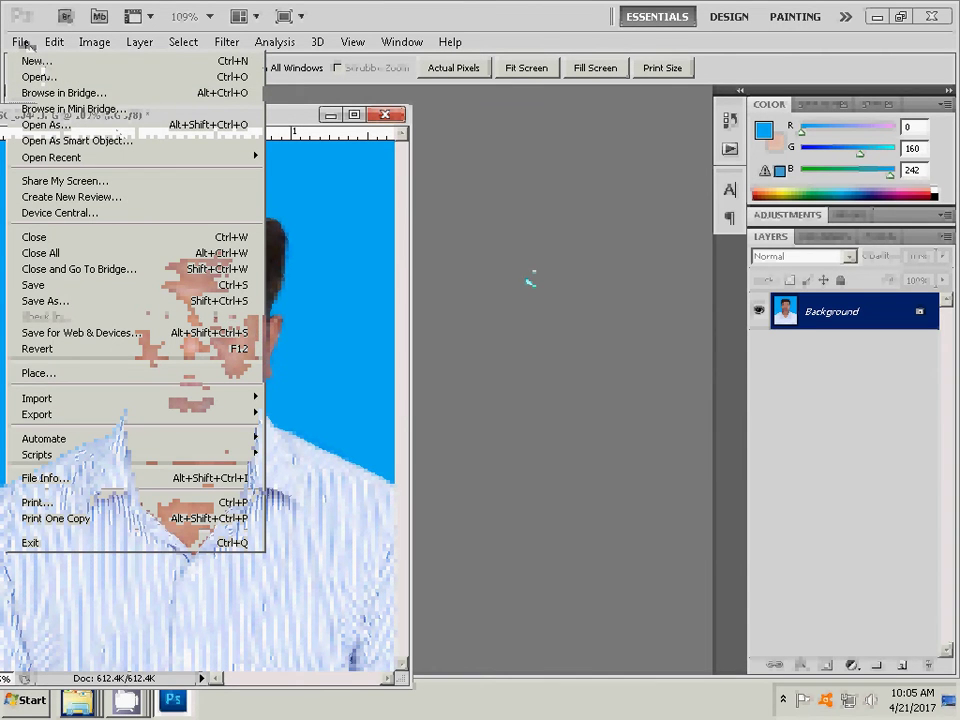
Create a 6 × 4 inch, 300 ppi white document and float it beside the photo.
click(36, 61)
double_click(521, 324)
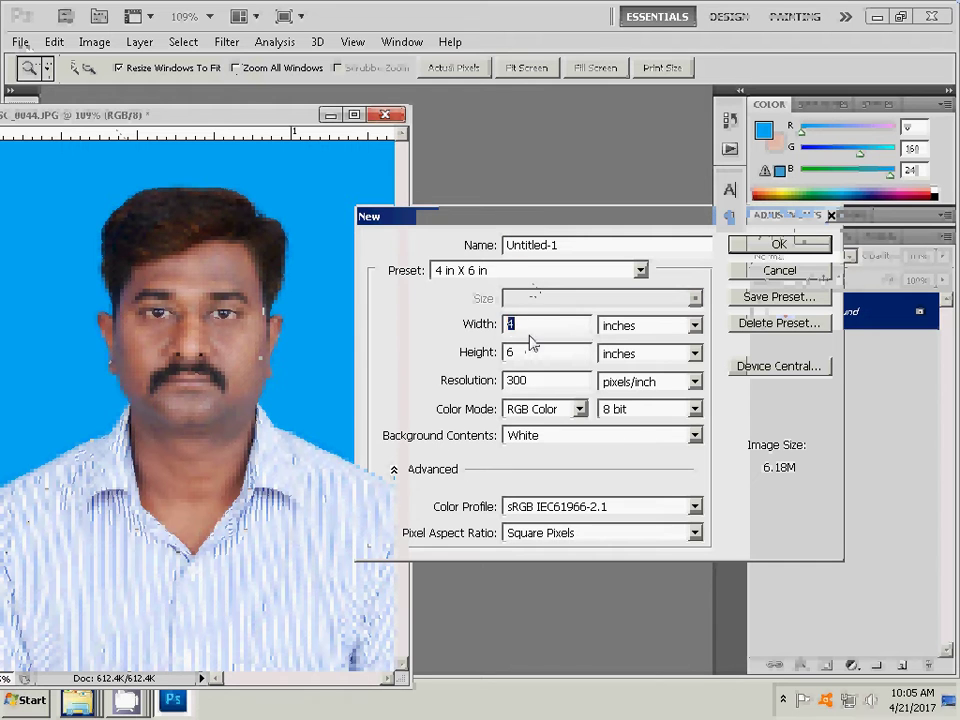
text(6)
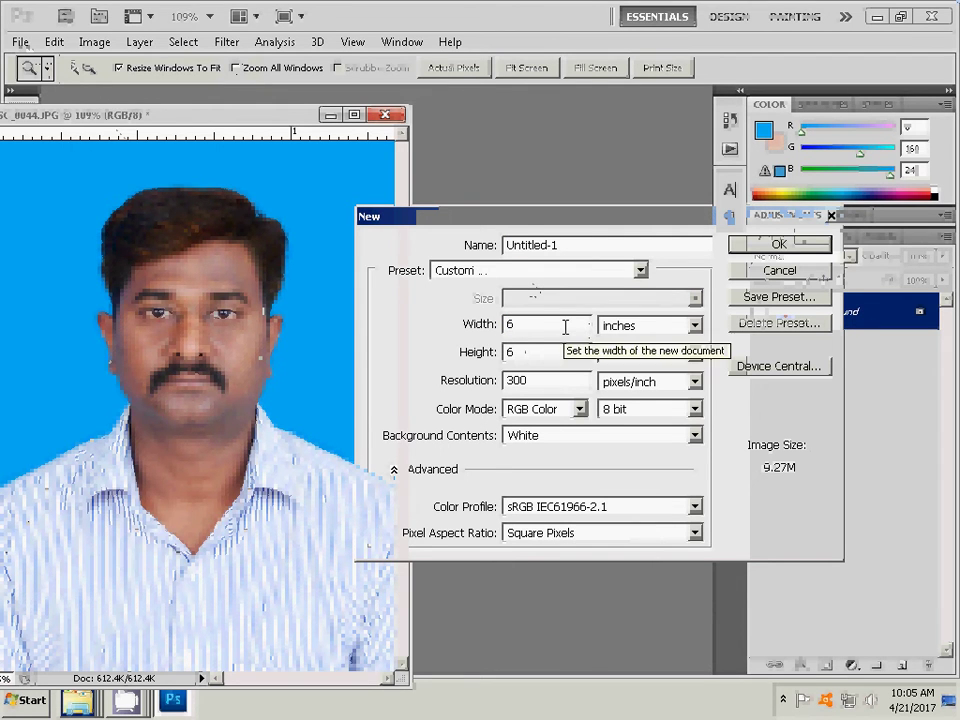
double_click(515, 352)
text(4)
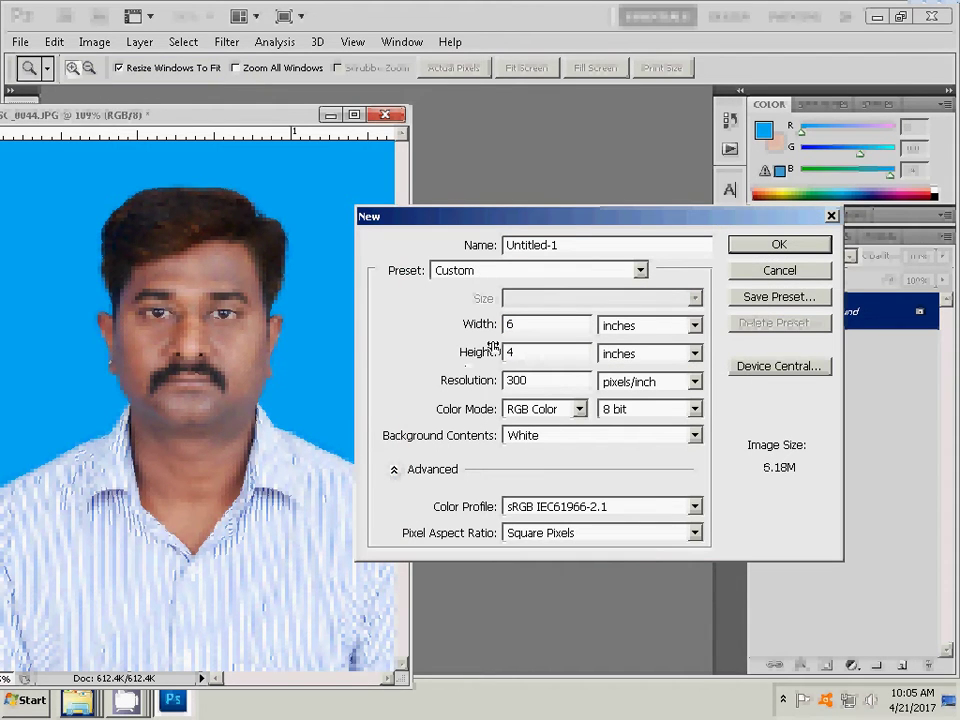
click(779, 245)
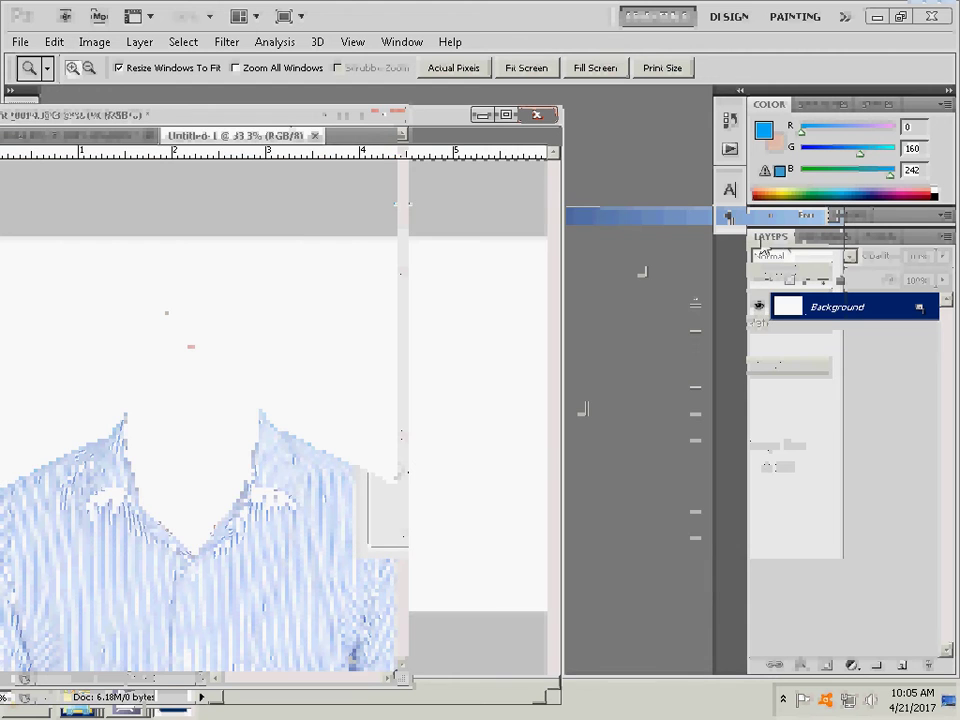
drag(196, 144, 330, 188)
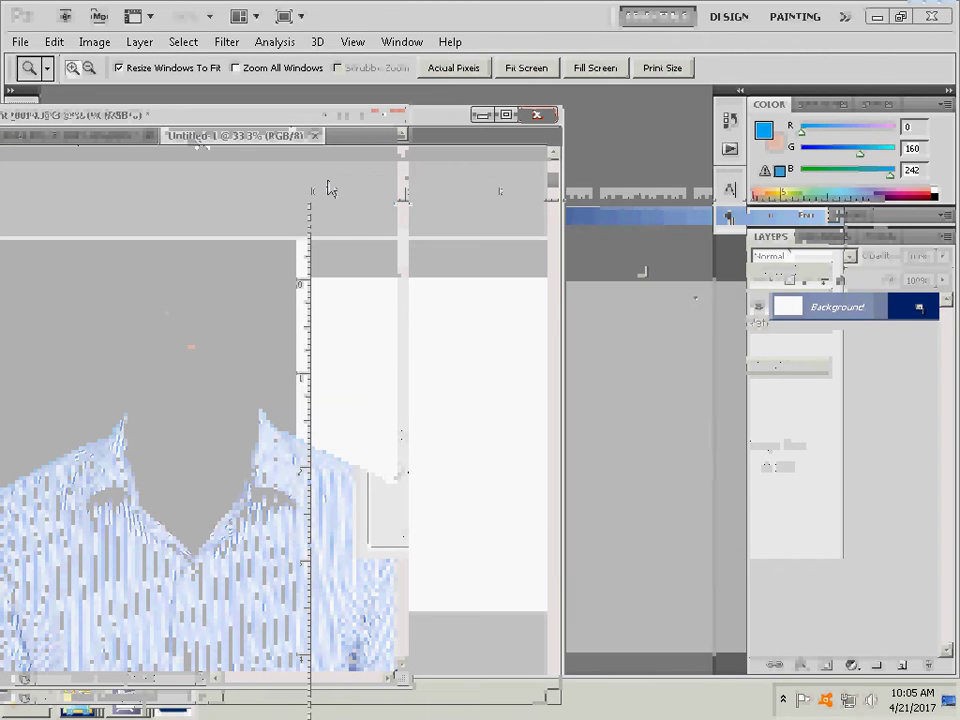
drag(70, 115, 252, 143)
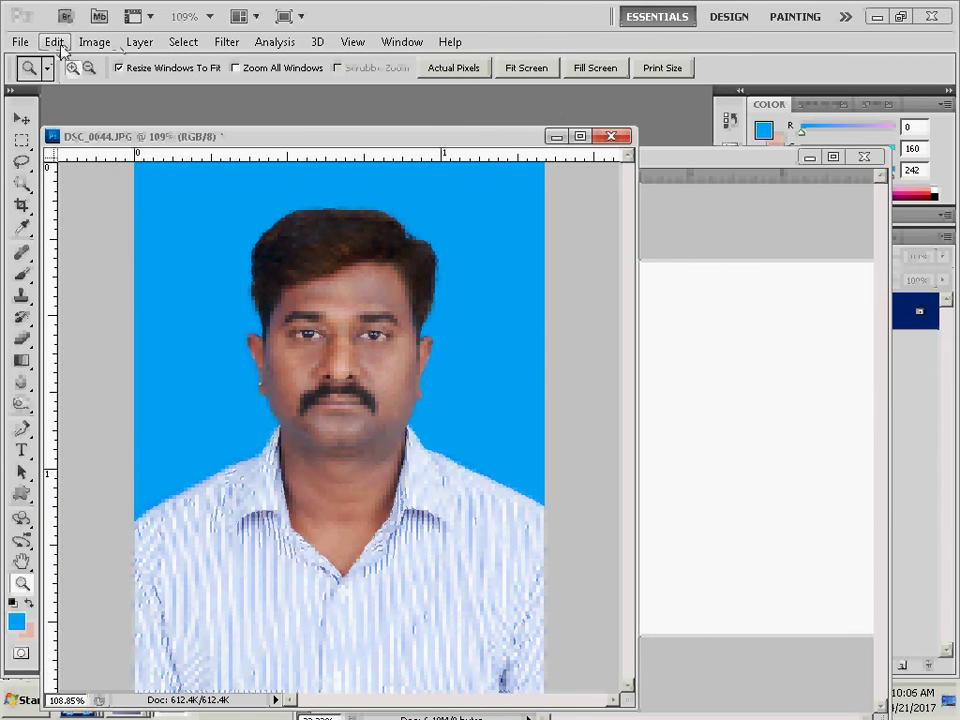
Select all of the passport photo, copy it, and bring the blank sheet forward.
click(55, 42)
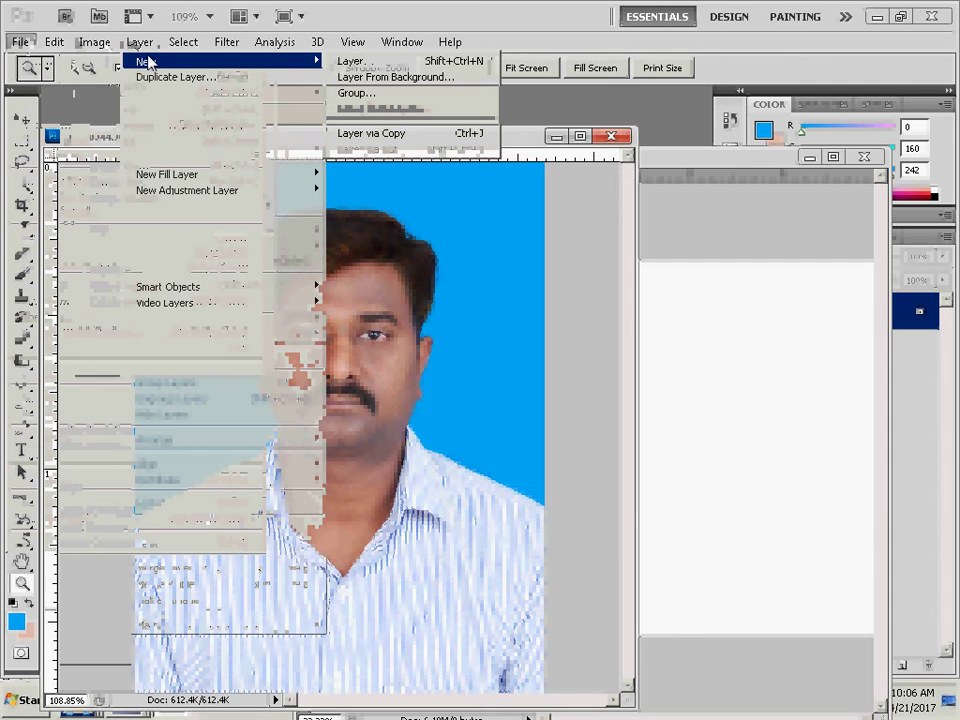
mouse_move(183, 42)
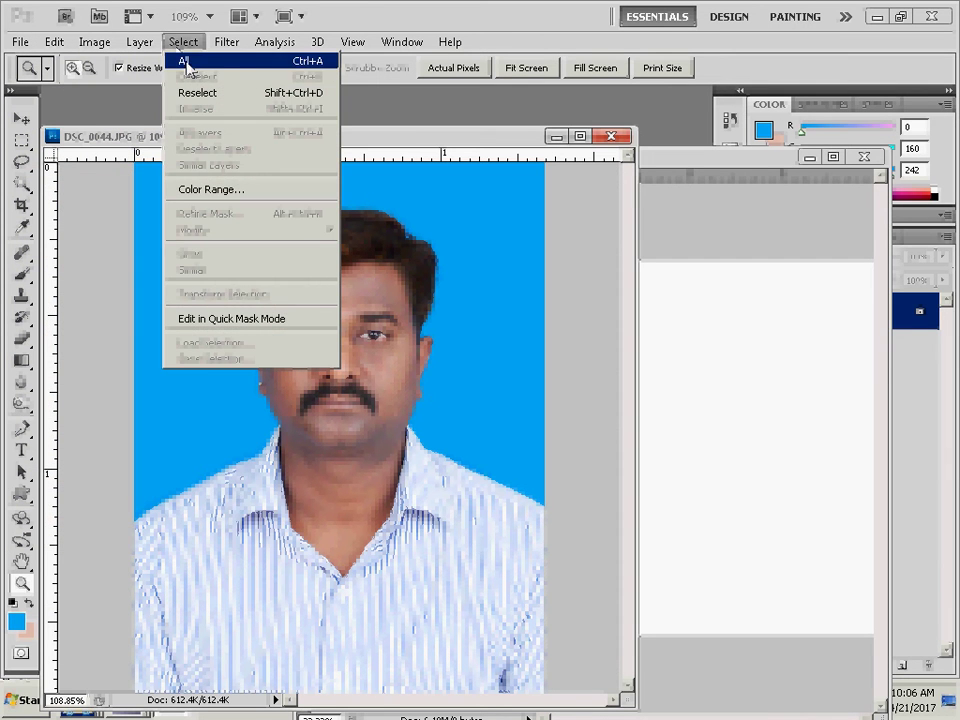
click(185, 63)
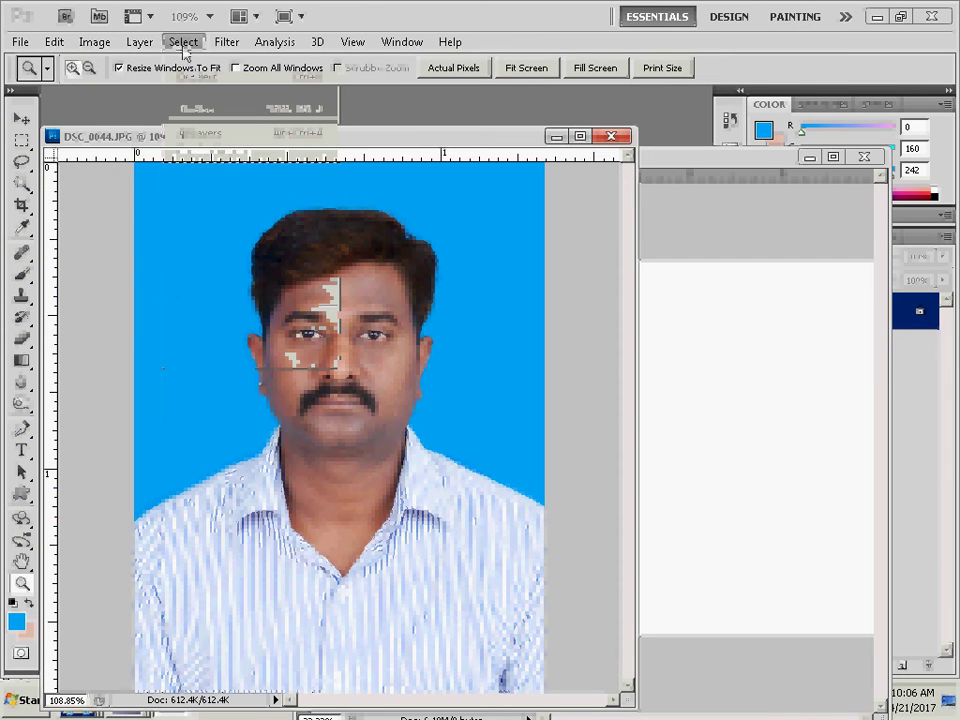
click(55, 45)
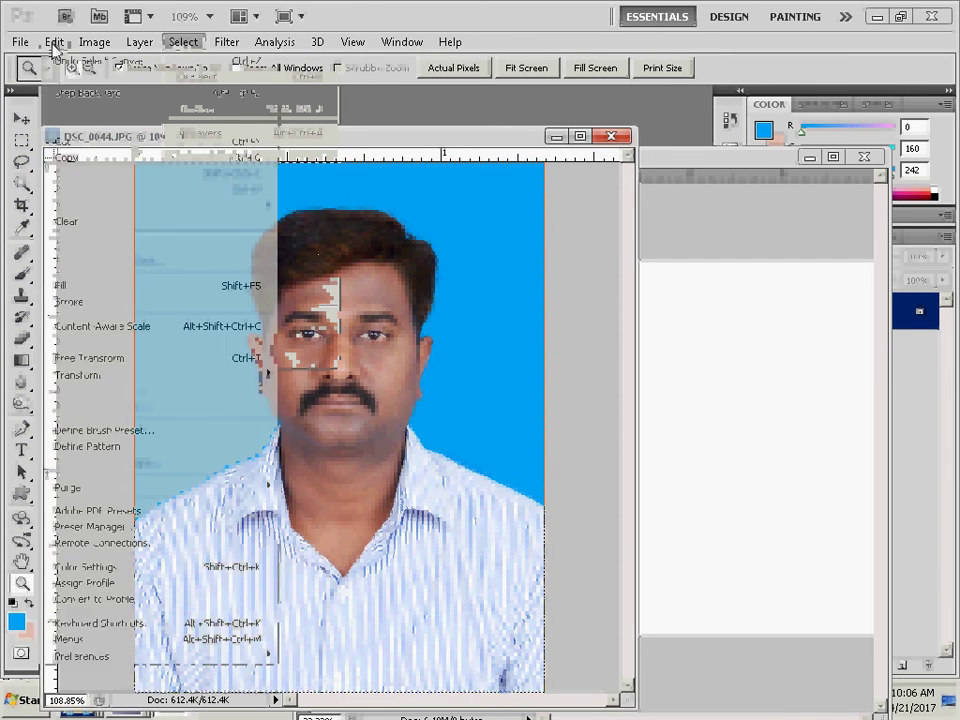
click(65, 160)
click(729, 465)
key(ctrl+v)
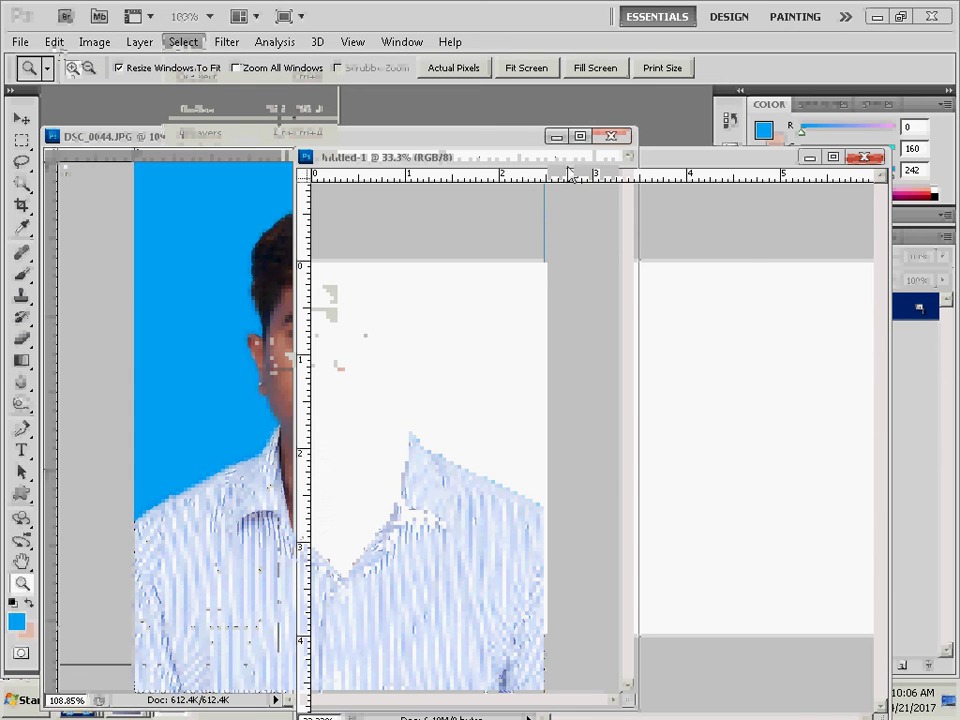
drag(566, 158, 370, 123)
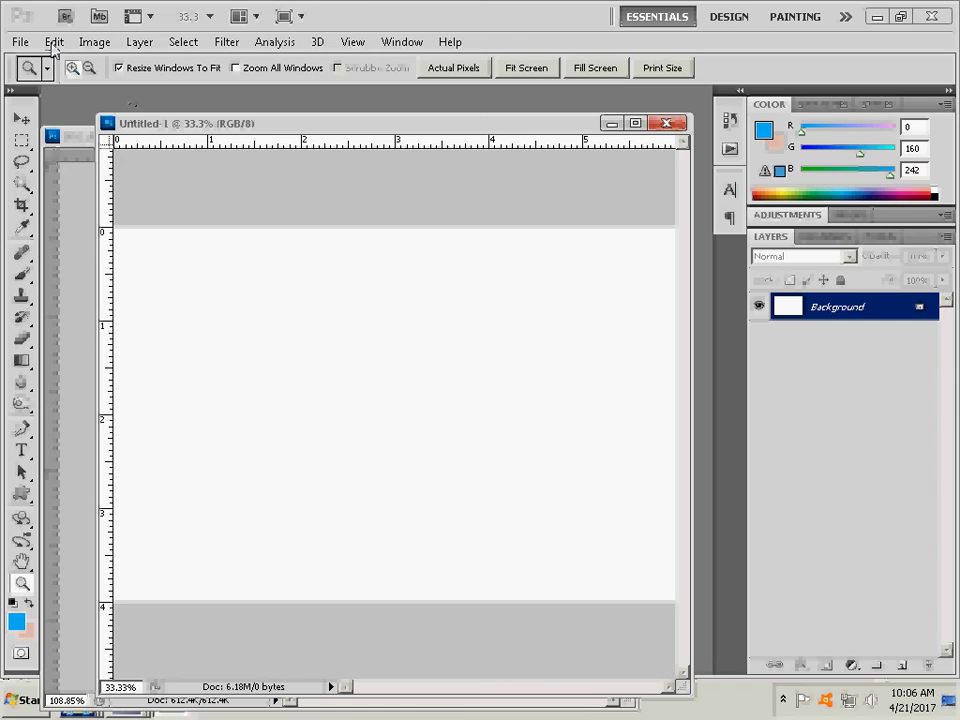
Paste the photo four times onto the sheet as Layers 1 to 4.
click(54, 44)
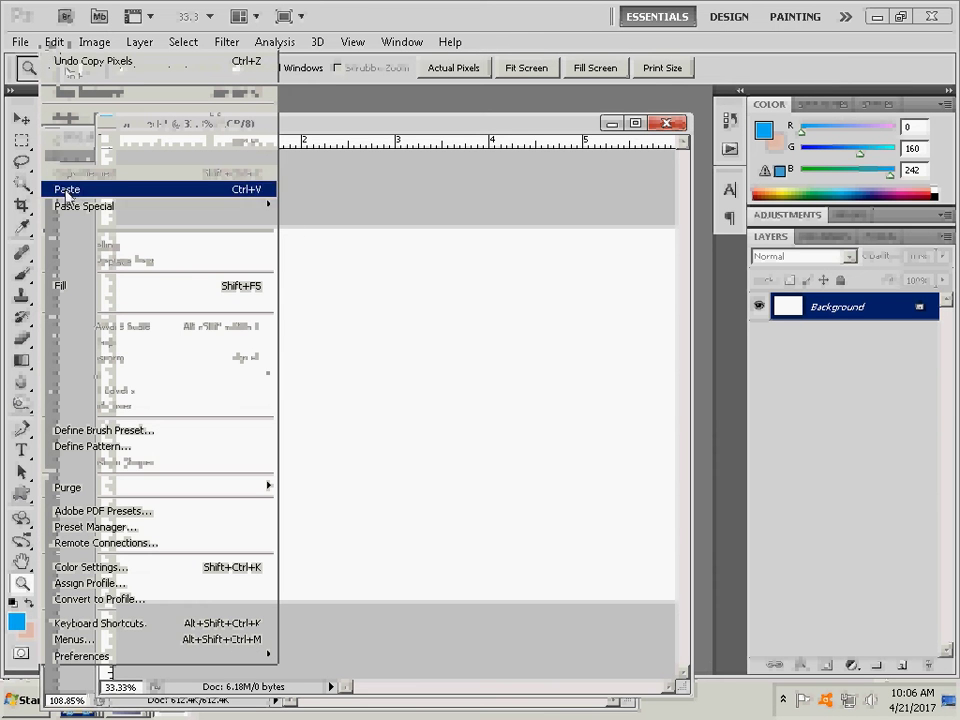
click(67, 189)
click(52, 42)
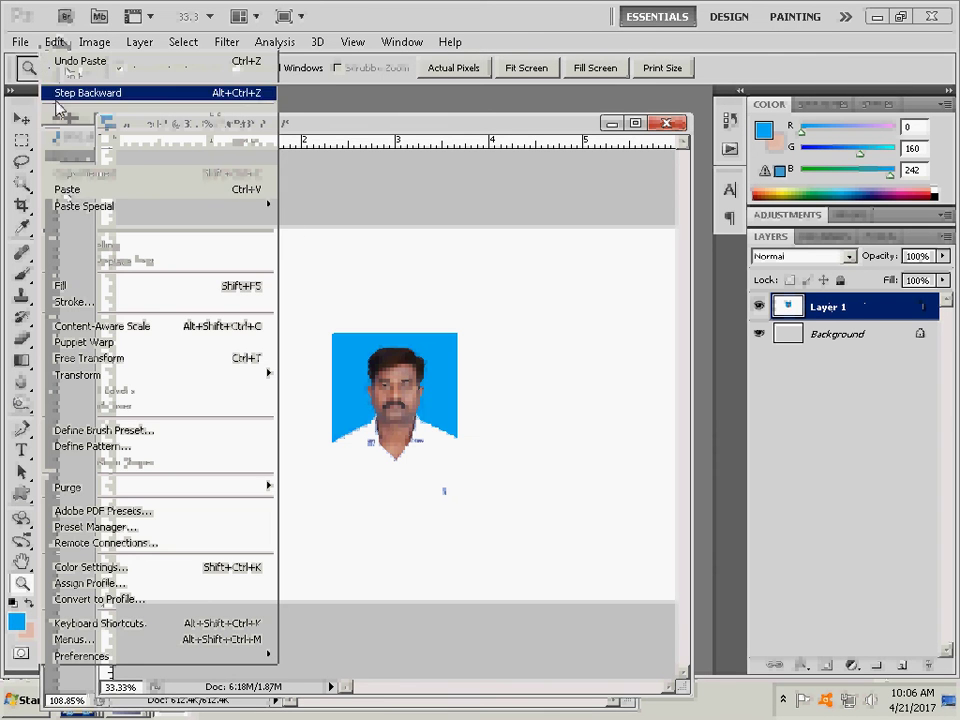
click(68, 190)
click(55, 42)
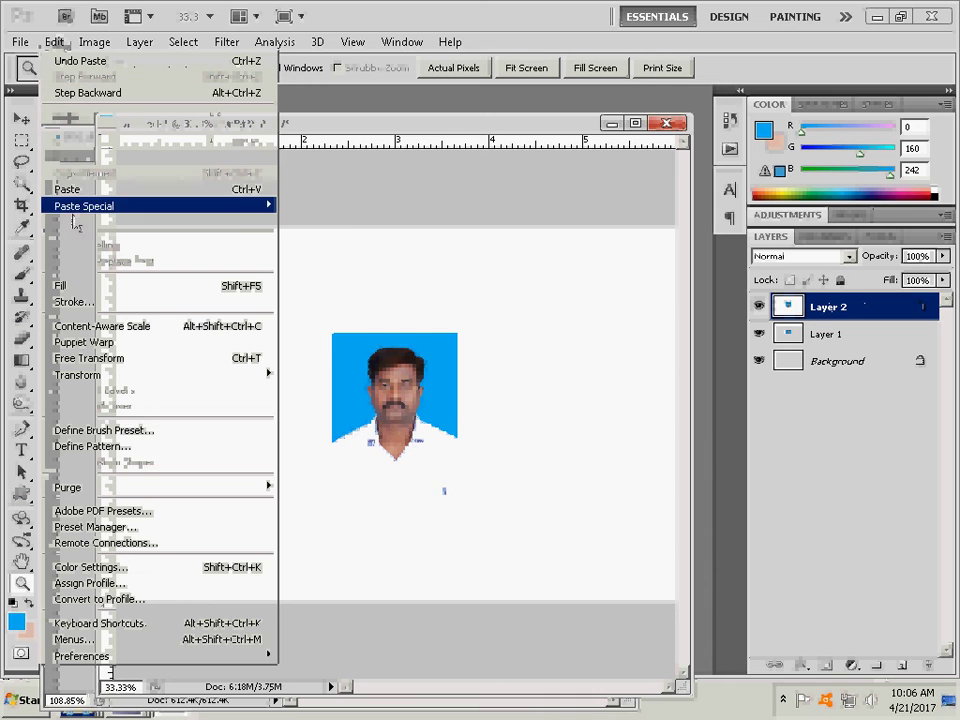
click(66, 189)
click(55, 42)
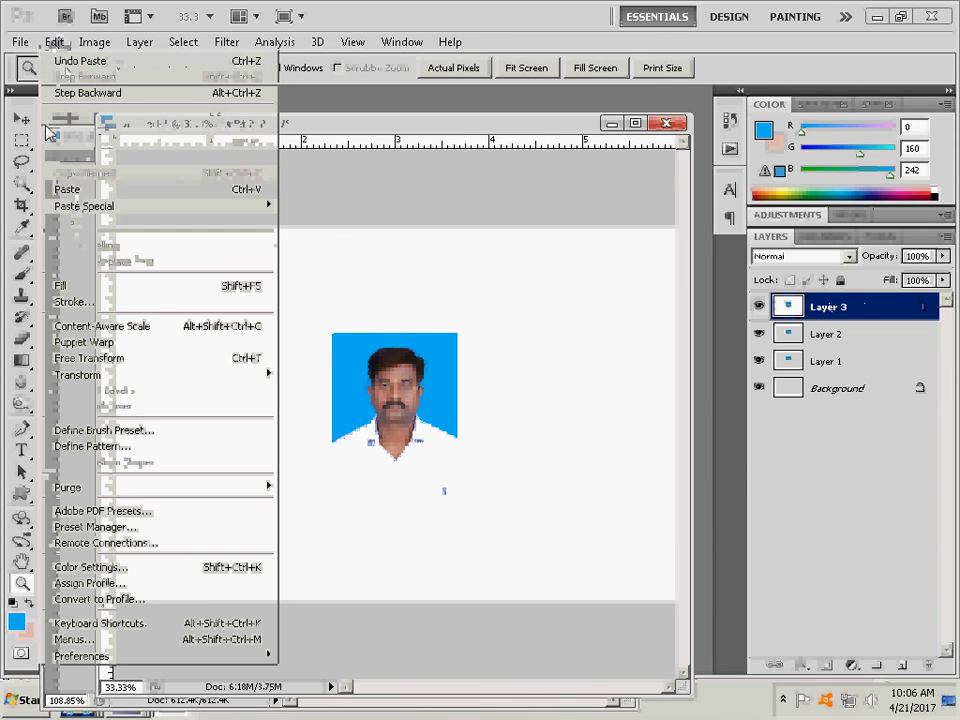
click(63, 190)
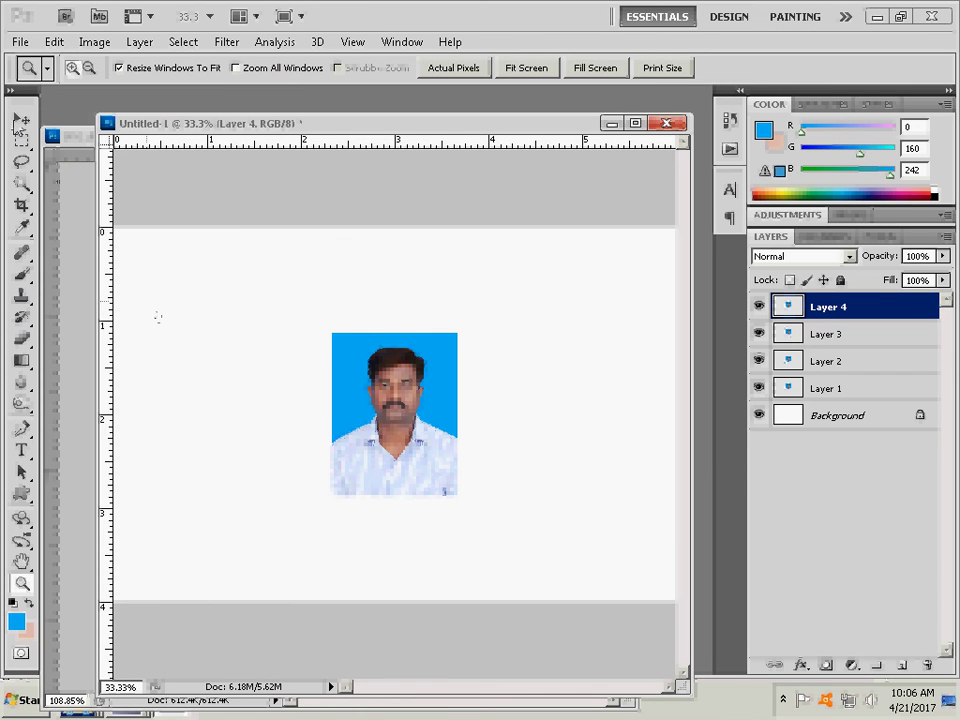
Arrange the four photo copies side by side along the sheet's top edge.
click(19, 122)
mouse_move(405, 378)
mouse_down()
mouse_move(244, 334)
mouse_move(197, 298)
mouse_move(197, 286)
mouse_up()
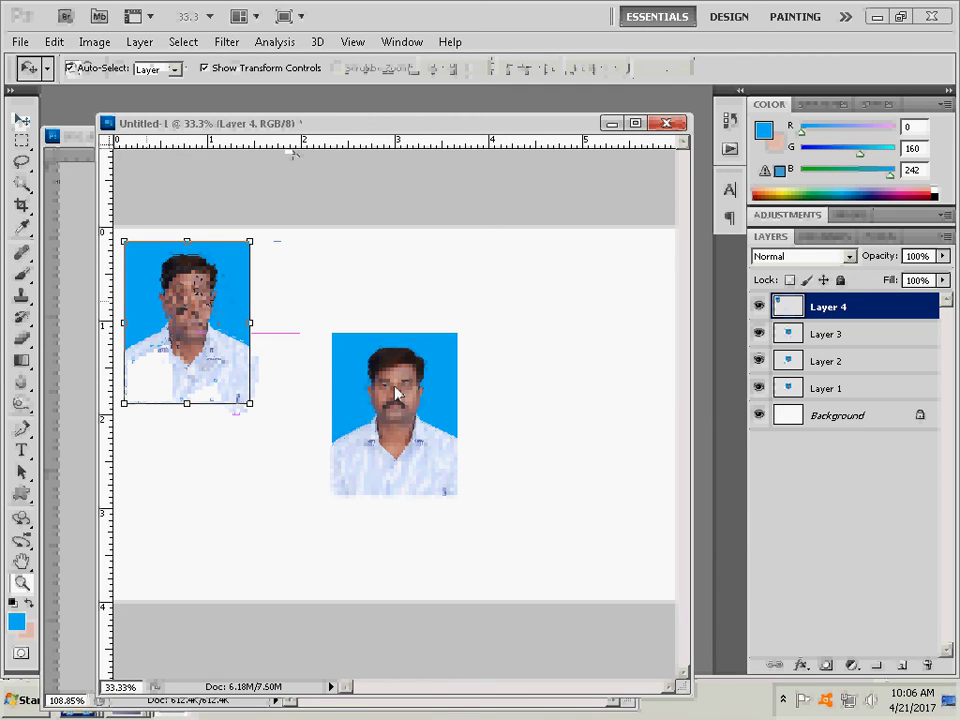
mouse_move(396, 392)
mouse_down()
mouse_move(317, 317)
mouse_move(325, 312)
mouse_up()
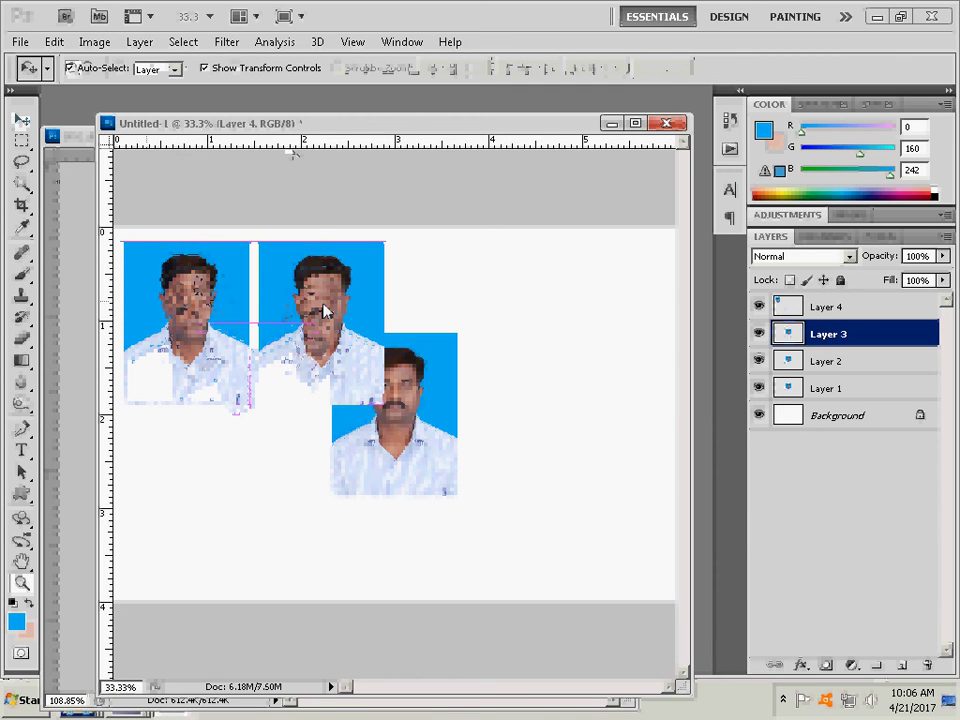
drag(422, 465, 486, 375)
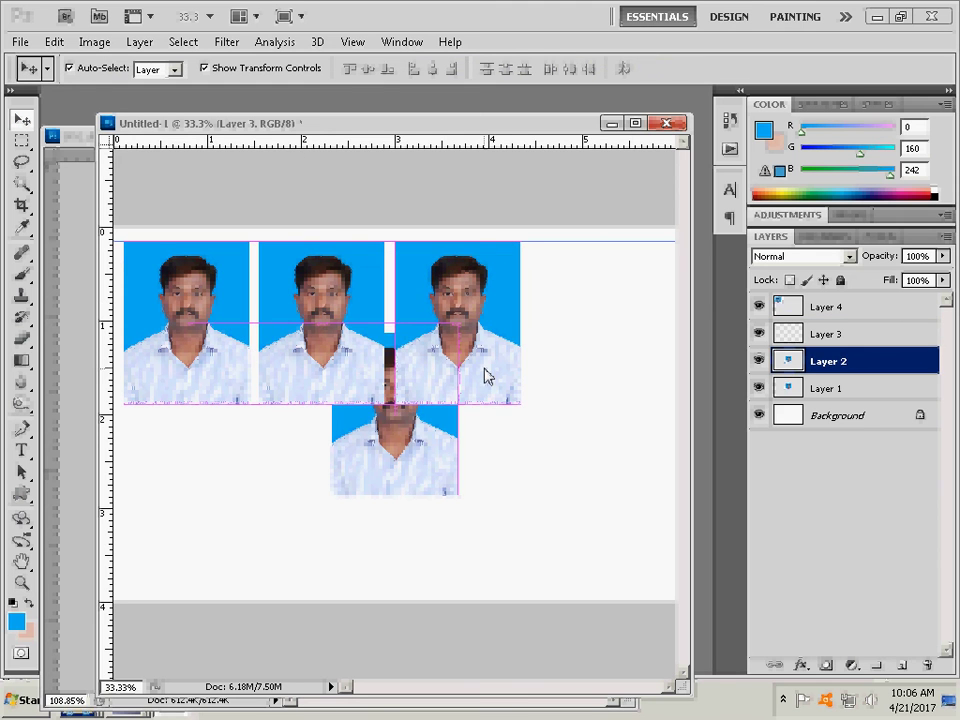
click(396, 486)
mouse_move(386, 463)
mouse_down()
mouse_move(590, 378)
mouse_move(586, 368)
mouse_up()
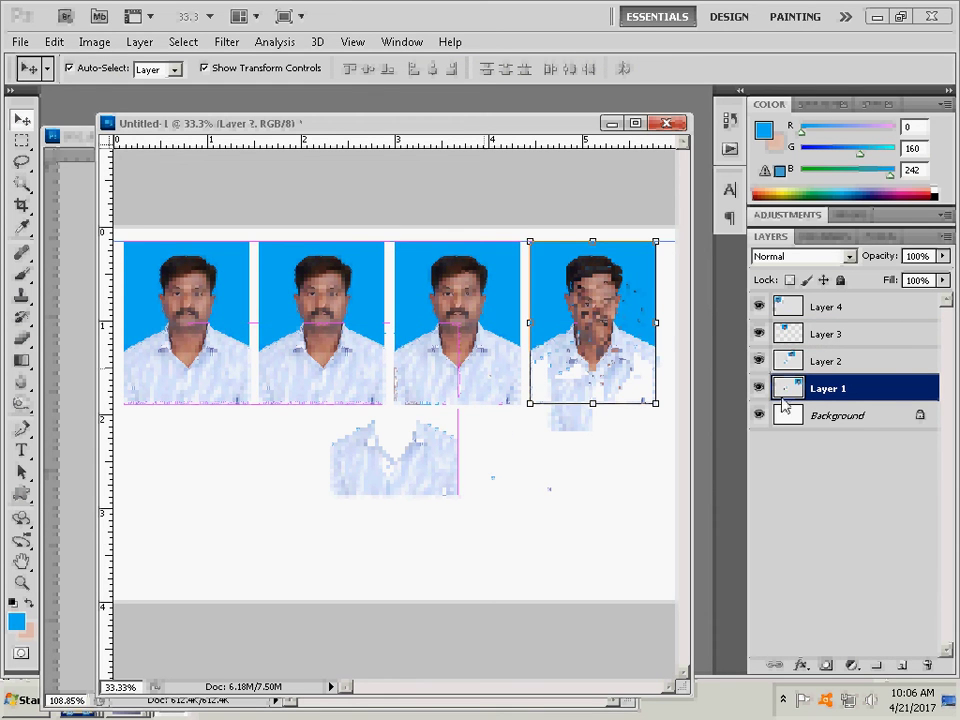
Merge Down the photo layers into one layer and nudge the row right.
click(845, 308)
right_click(842, 307)
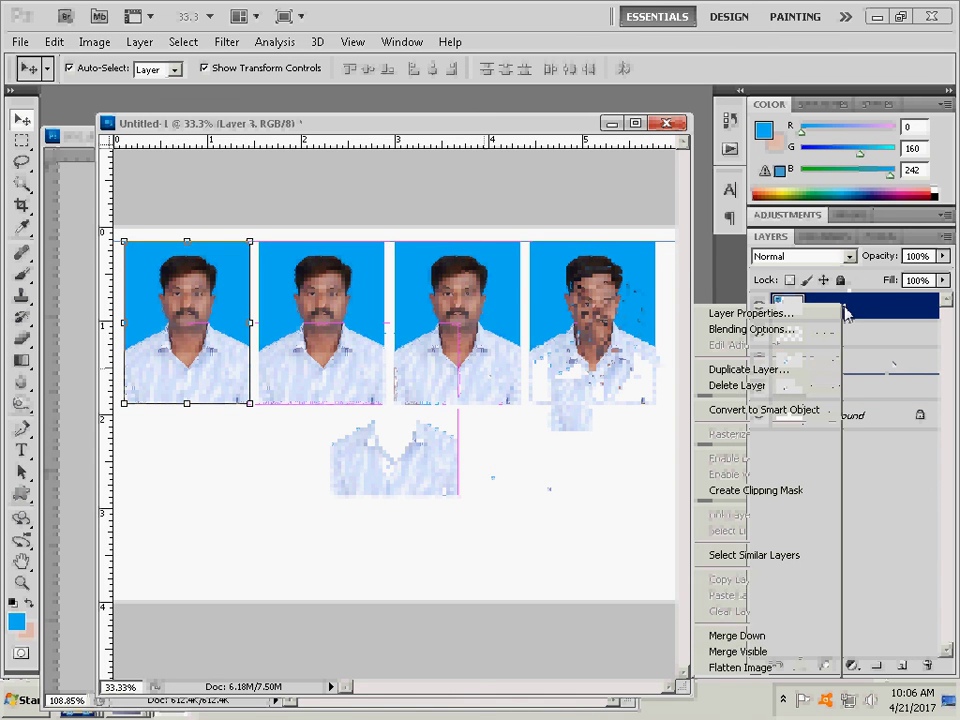
click(731, 636)
right_click(853, 306)
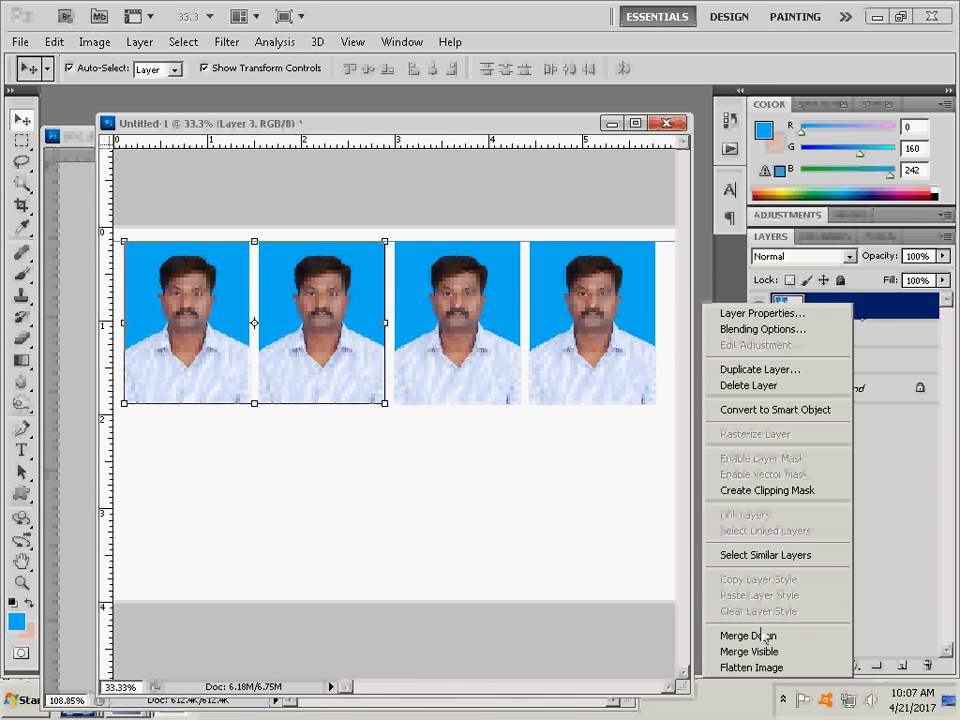
click(763, 636)
right_click(855, 308)
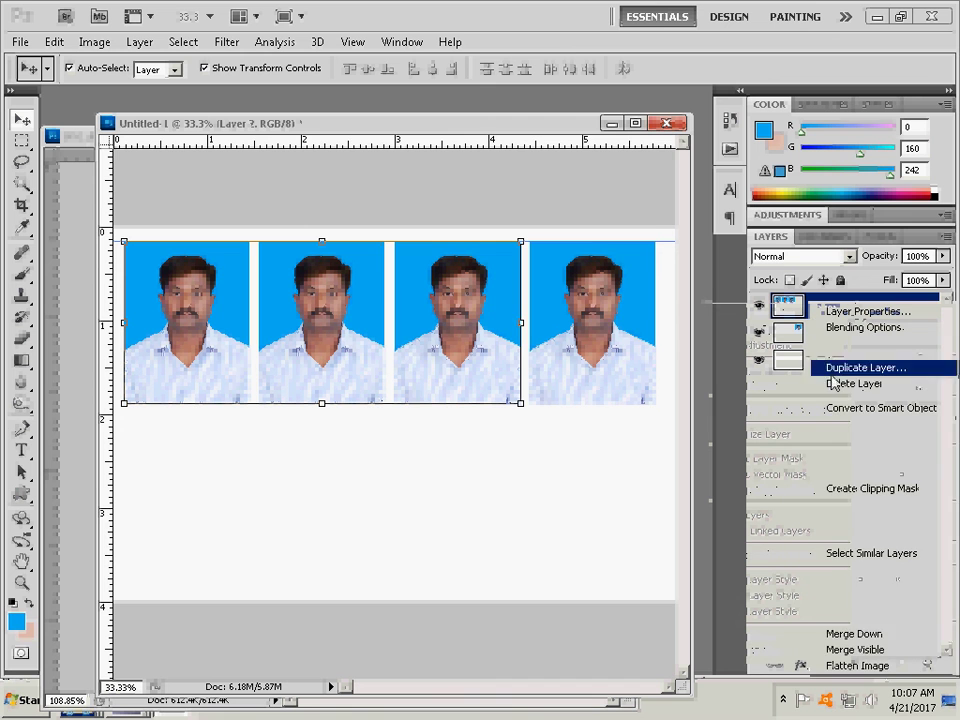
click(862, 635)
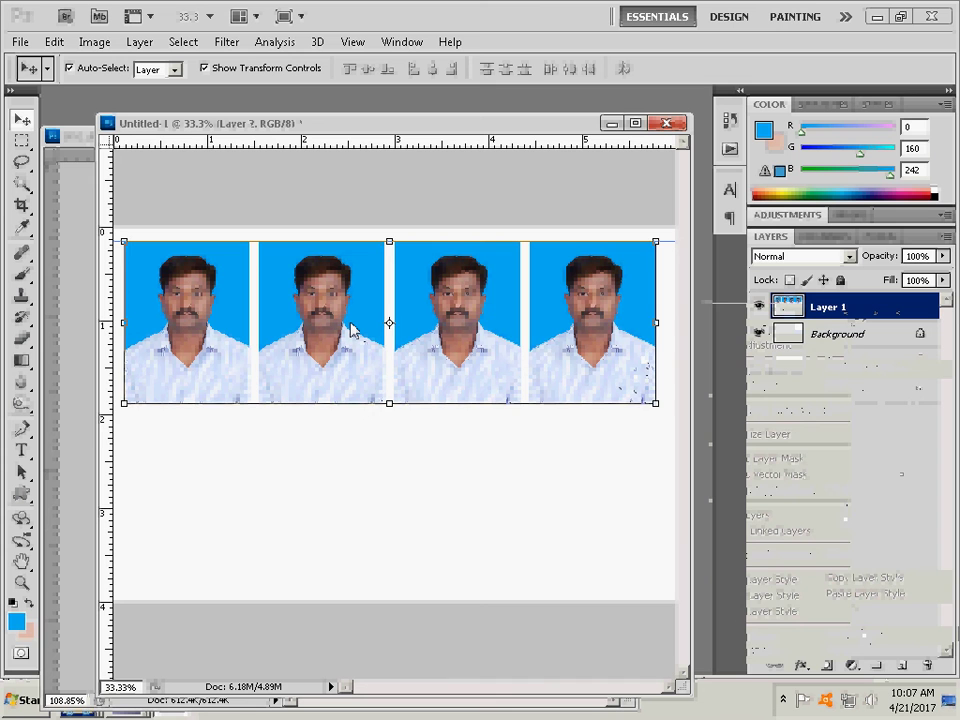
drag(349, 332, 356, 332)
Duplicate the photo-row layer, place the copy below the first row, and merge down.
right_click(866, 316)
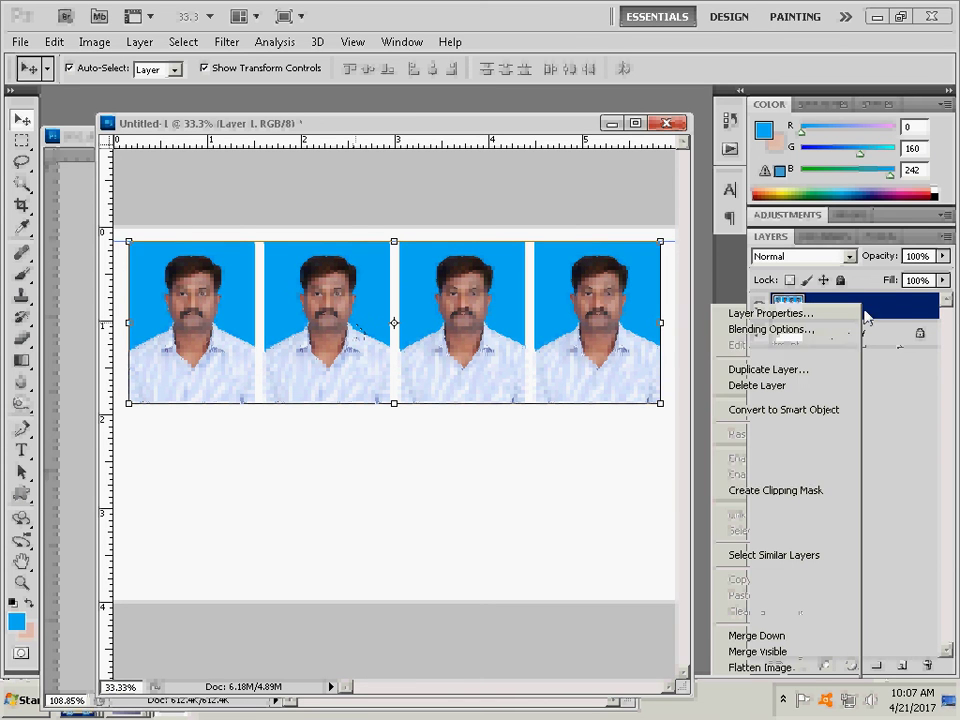
click(774, 370)
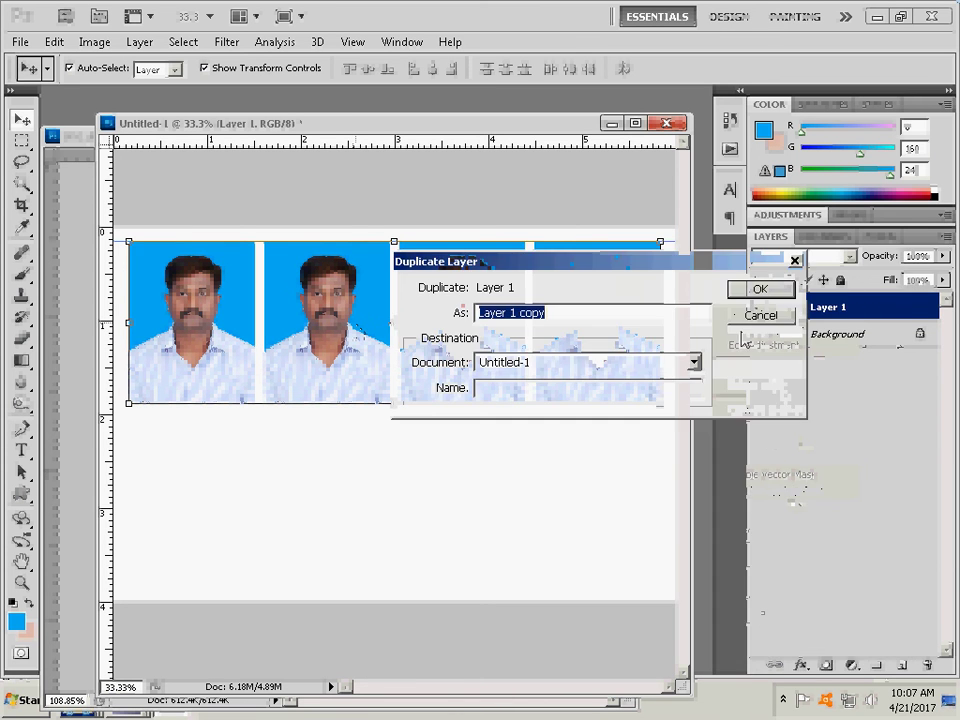
click(694, 363)
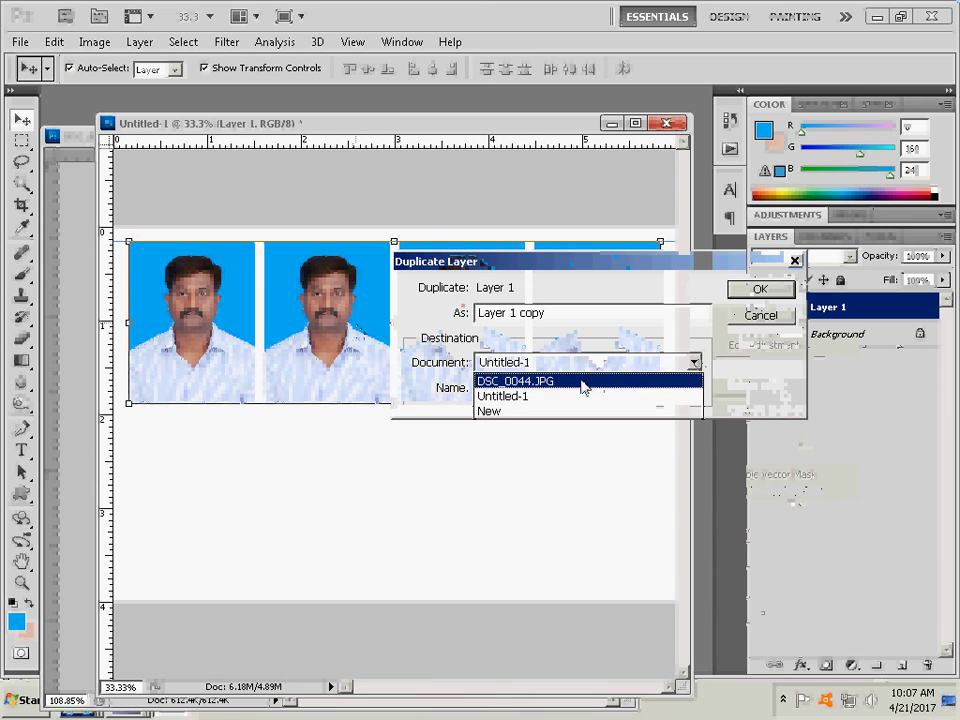
click(545, 396)
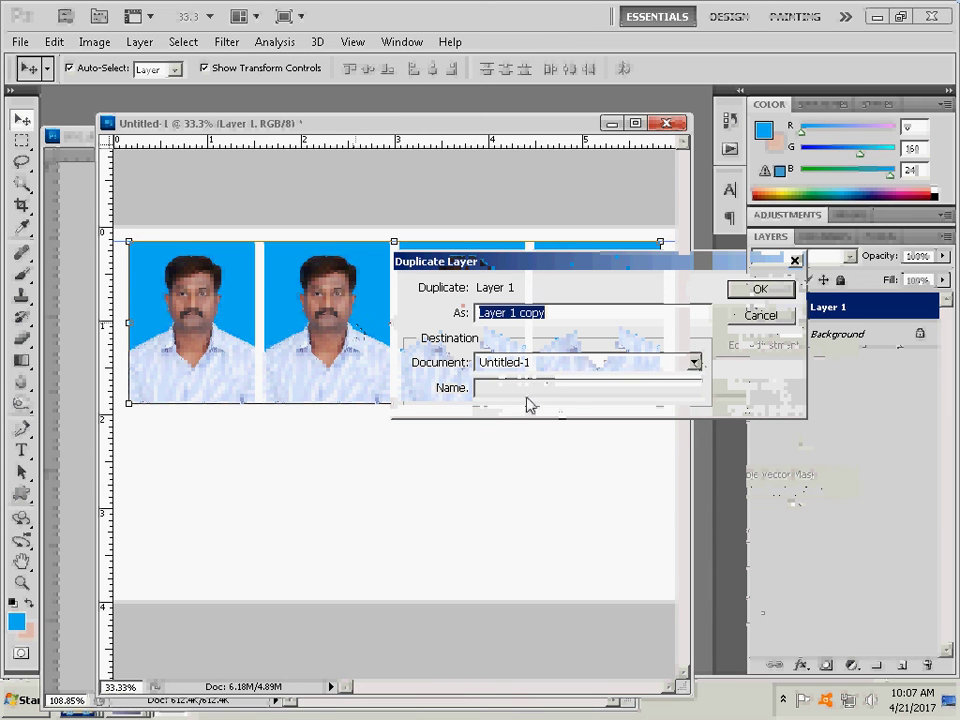
click(759, 290)
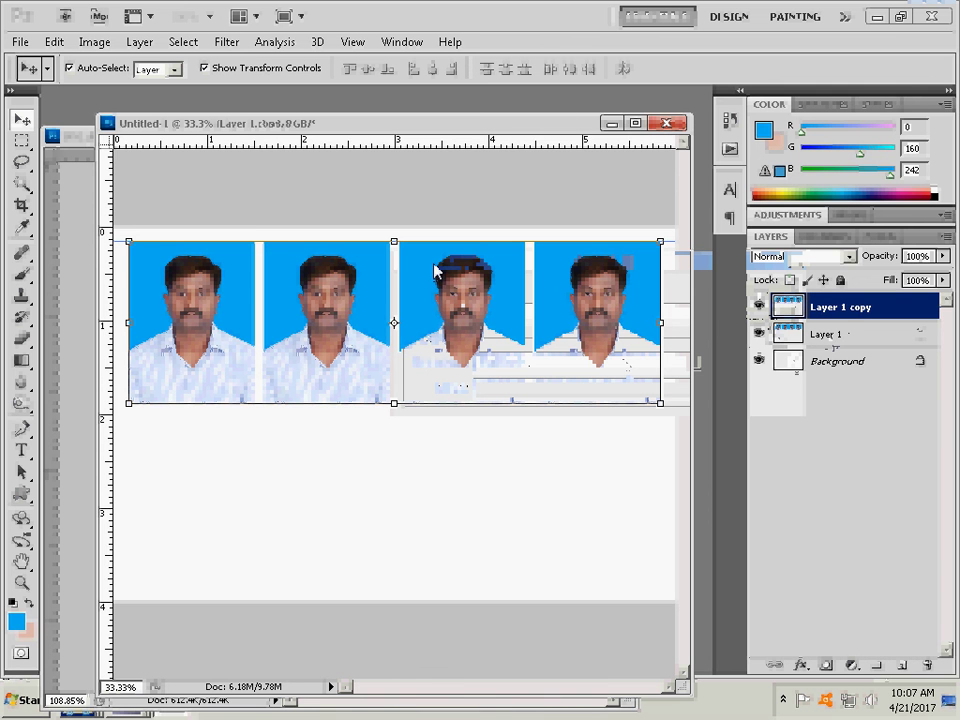
drag(434, 270, 431, 444)
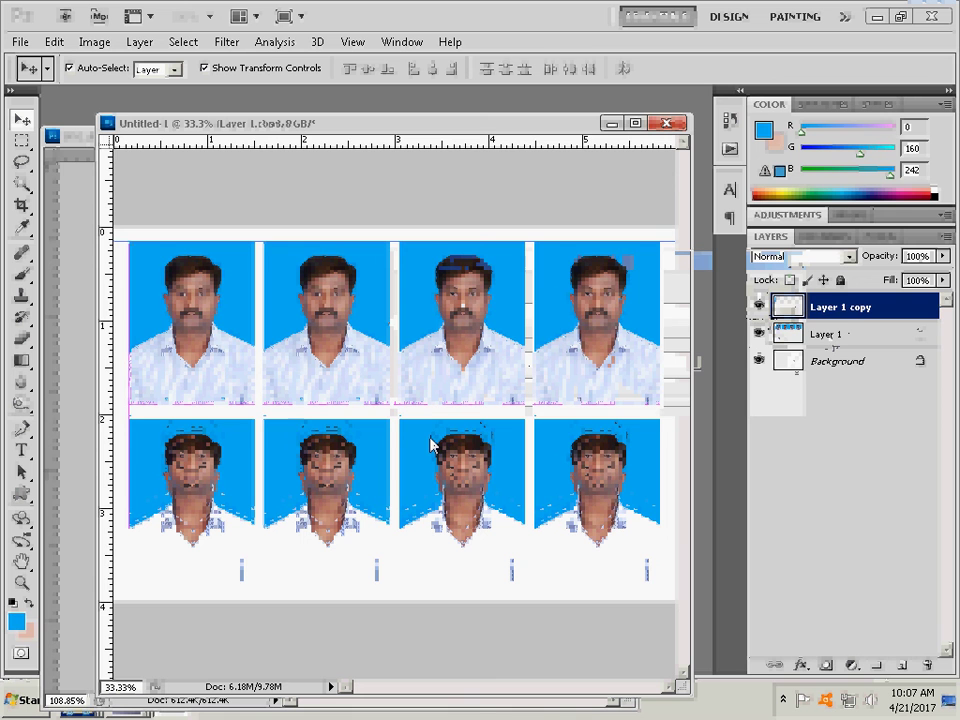
right_click(852, 310)
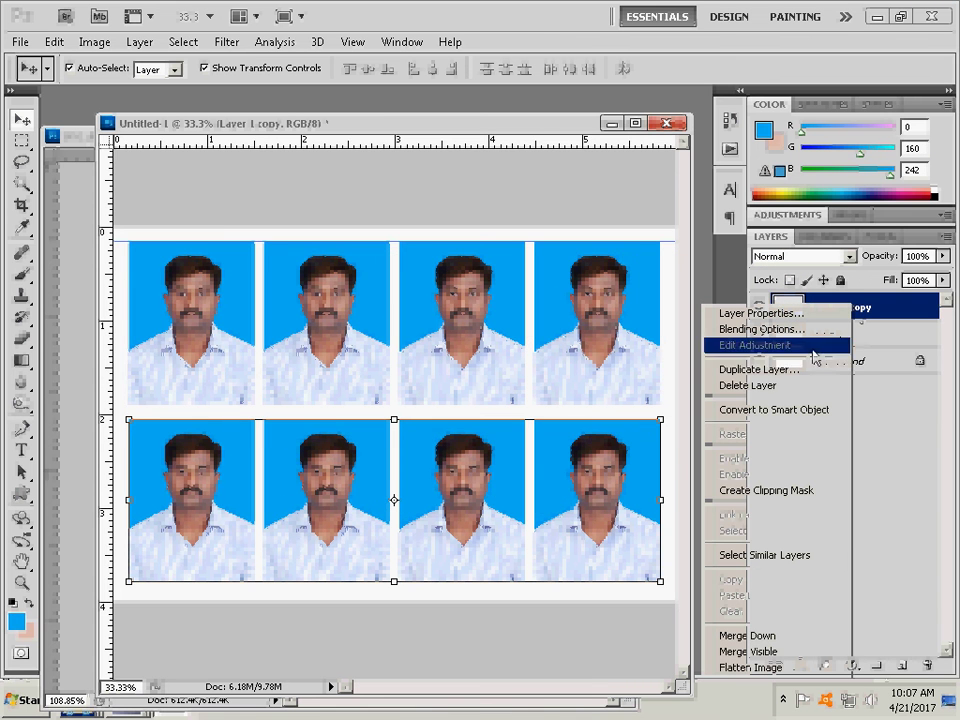
click(753, 636)
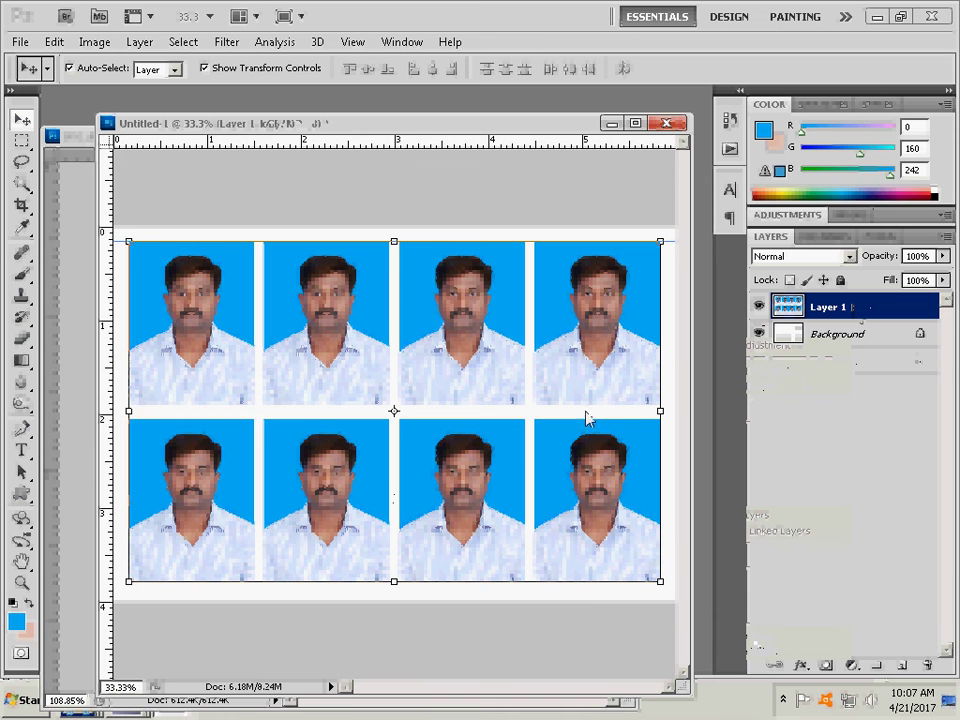
Add a 1 px black Stroke layer effect around the photos.
click(803, 668)
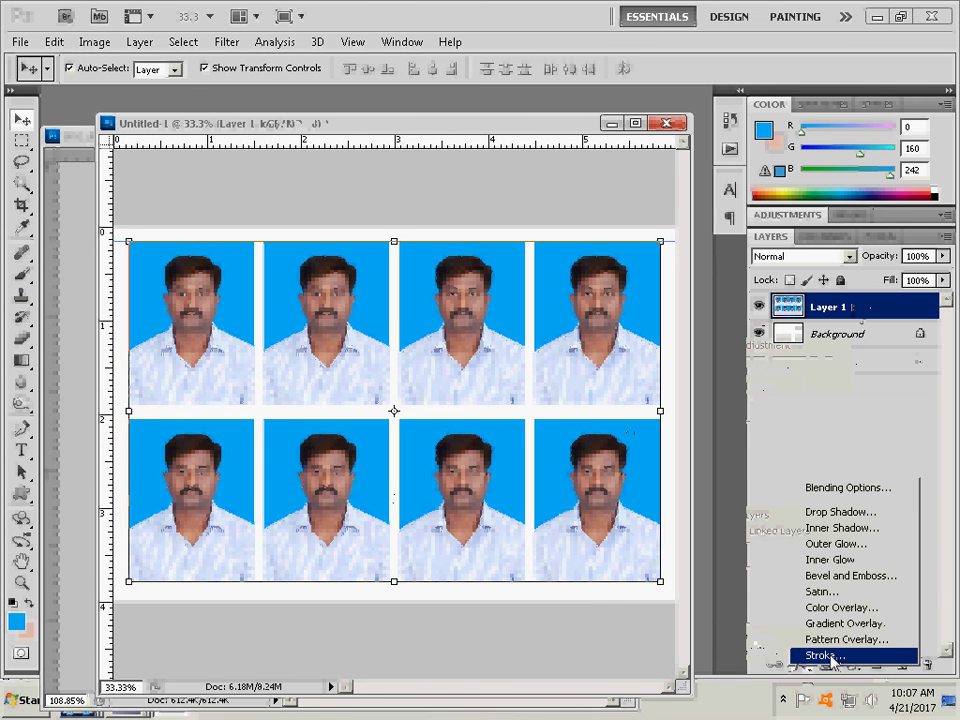
click(823, 656)
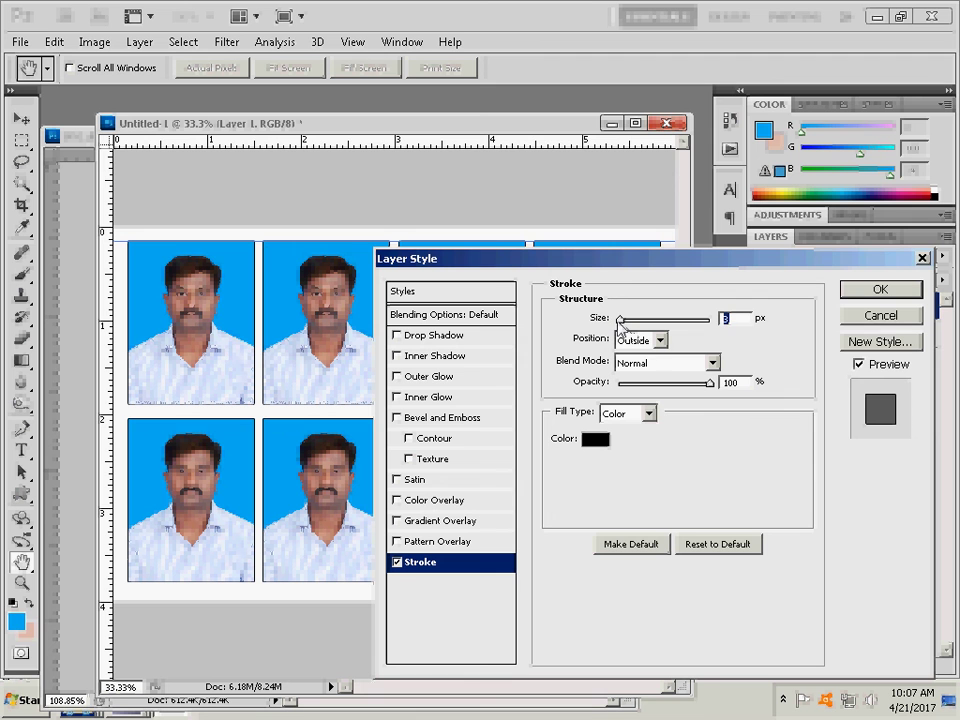
drag(620, 325, 616, 325)
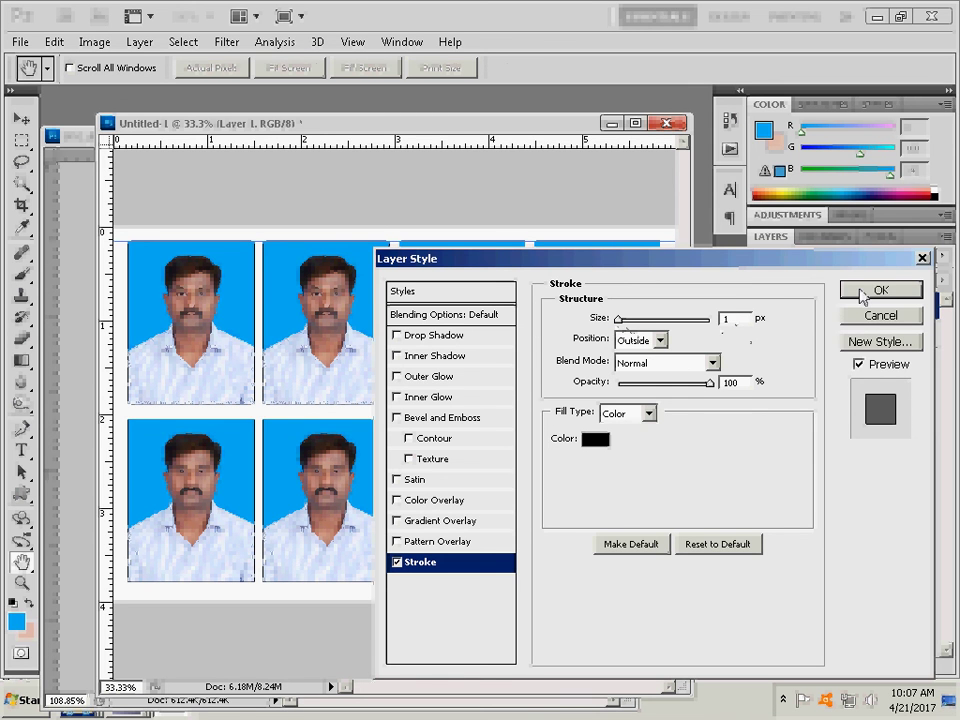
click(862, 292)
key(v)
Merge Visible to flatten the sheet into a single Background layer.
right_click(853, 312)
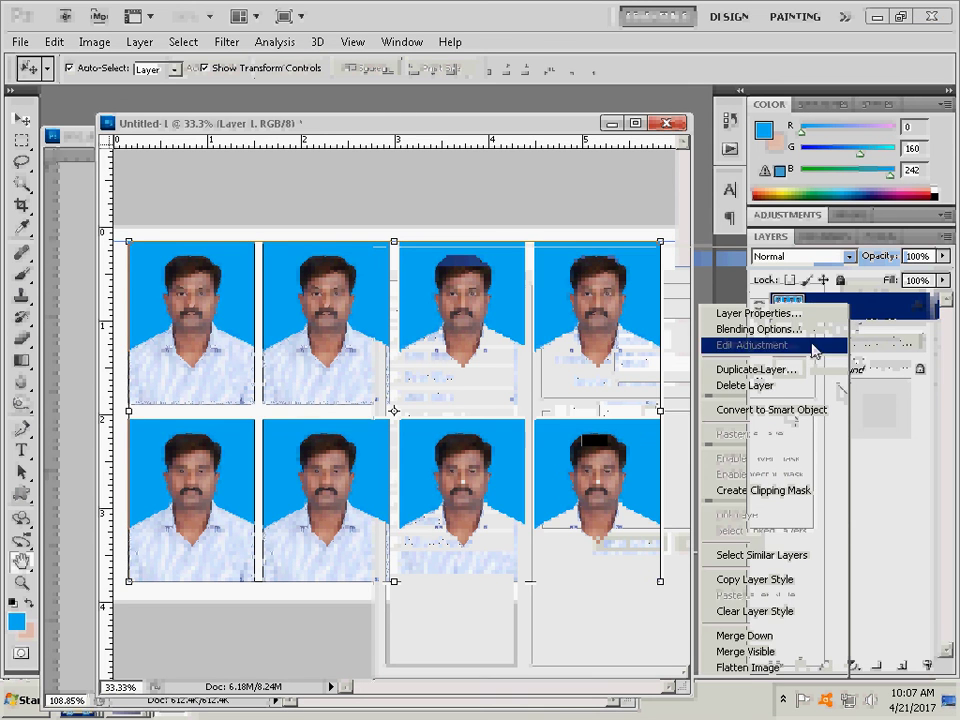
click(778, 655)
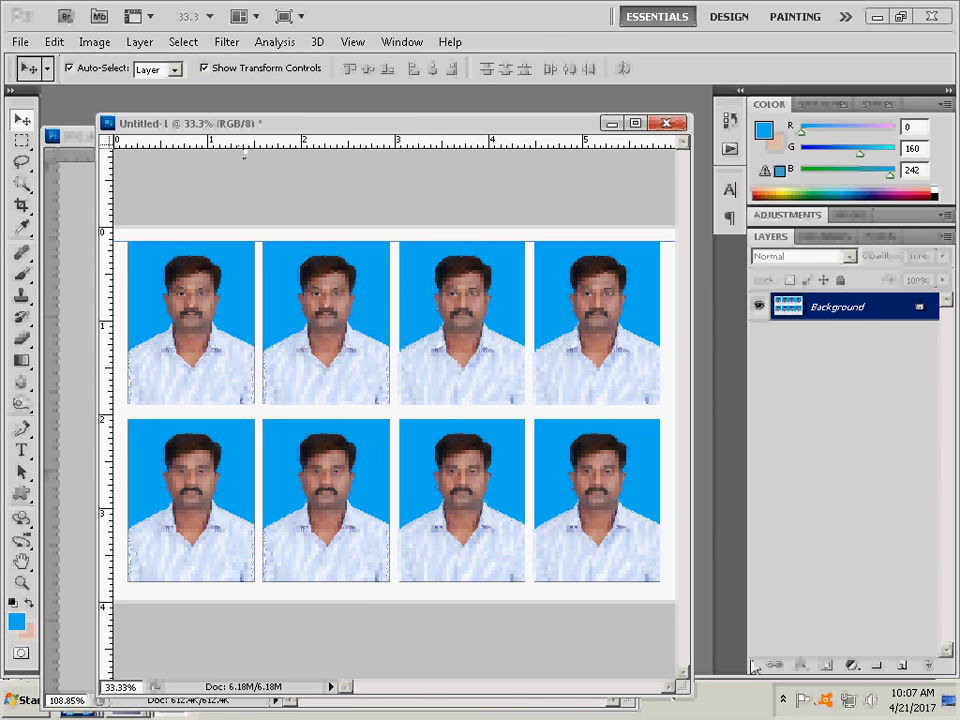
click(784, 700)
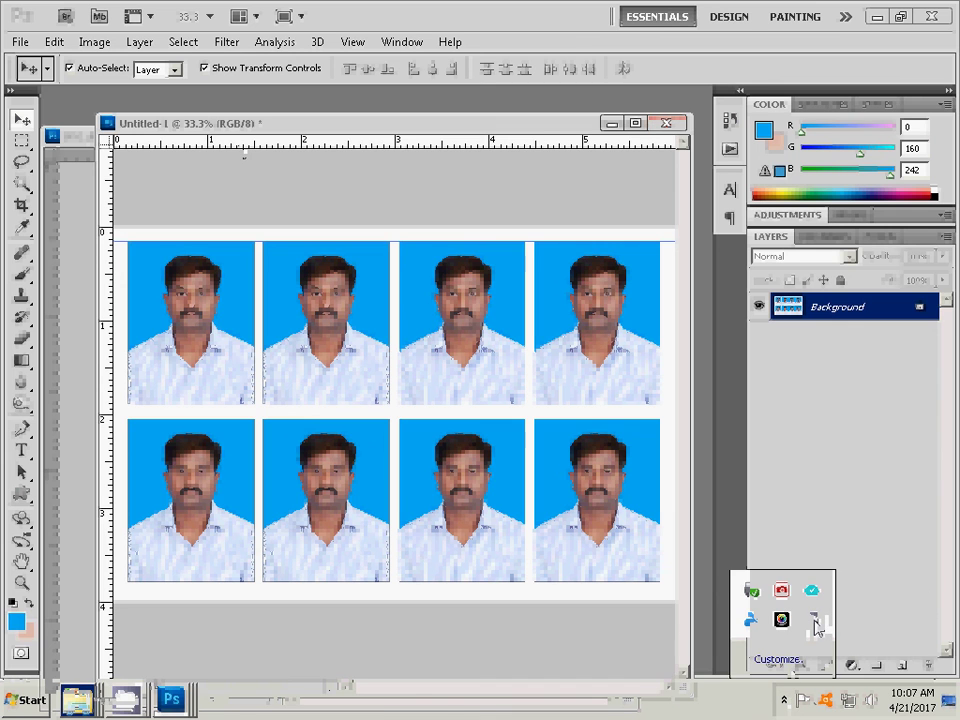